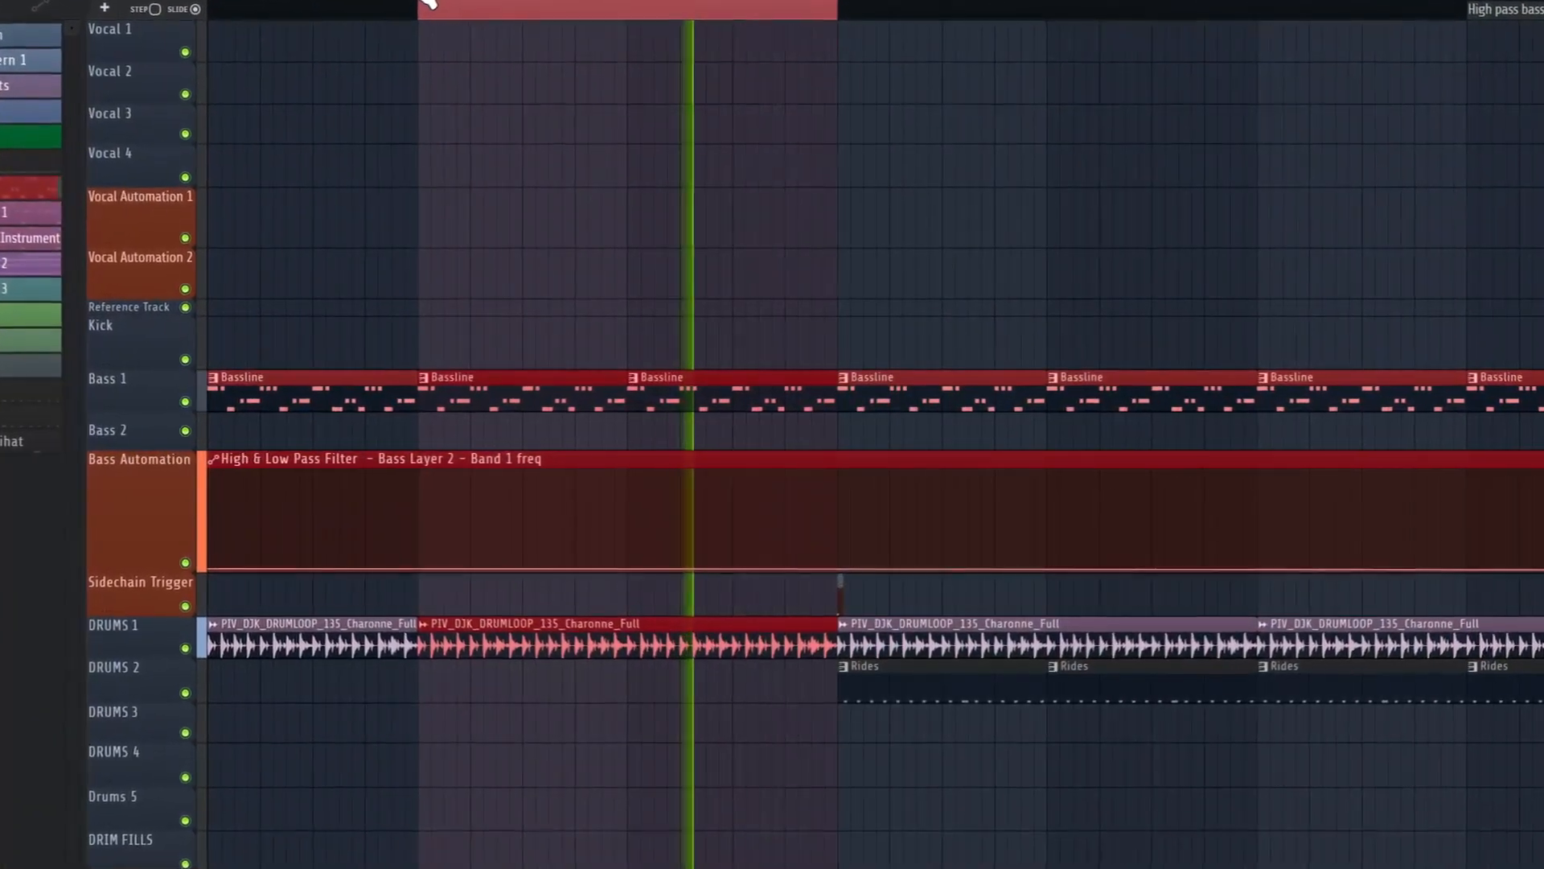
pyautogui.scroll(-10, 724, 386)
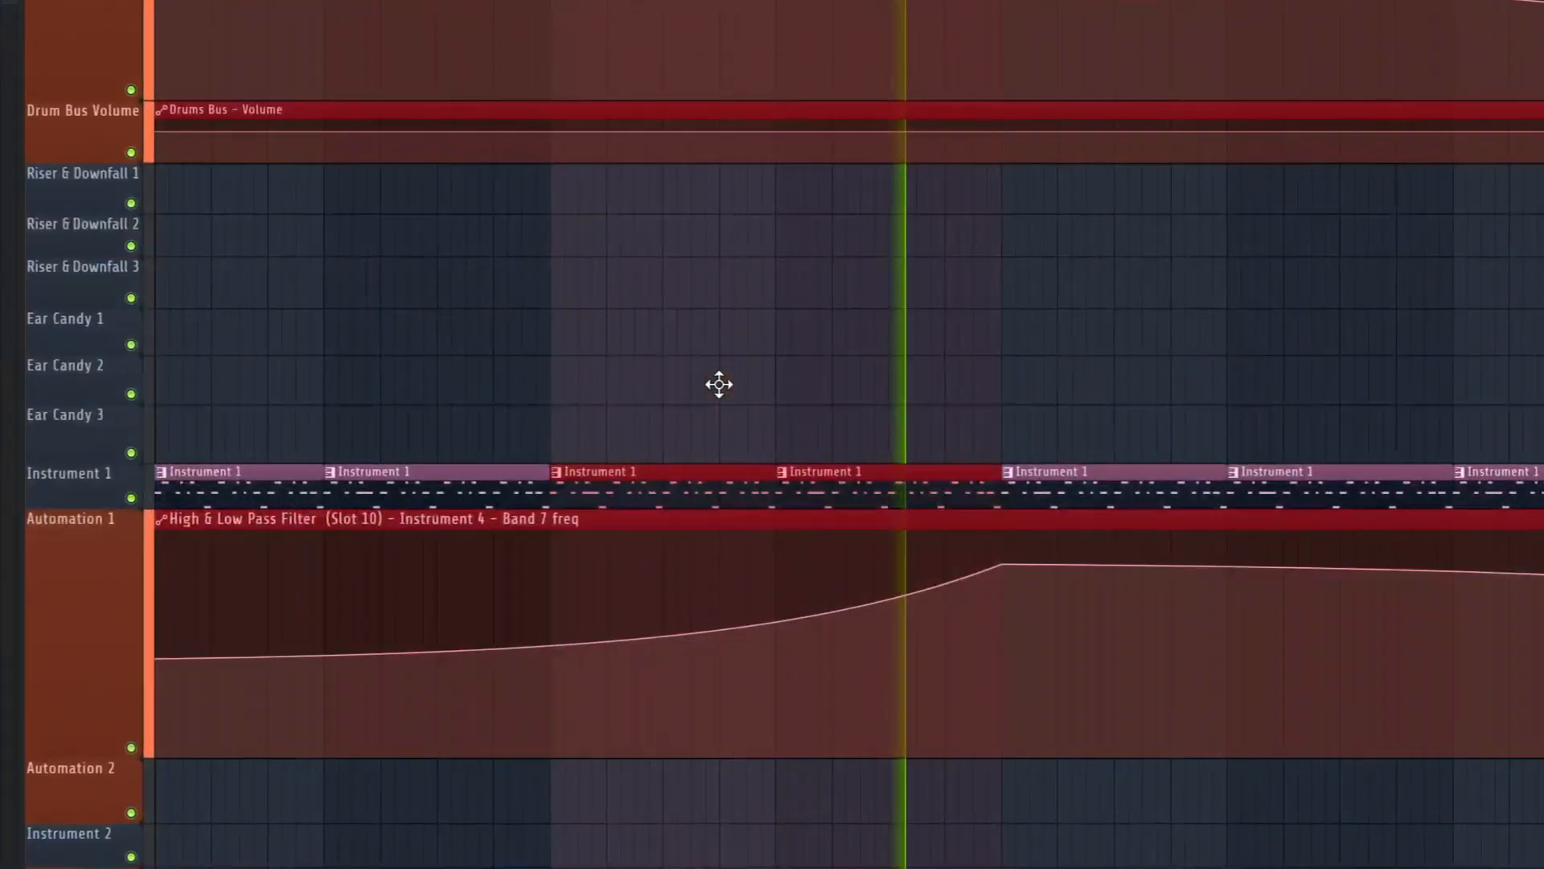
pyautogui.scroll(10, 719, 384)
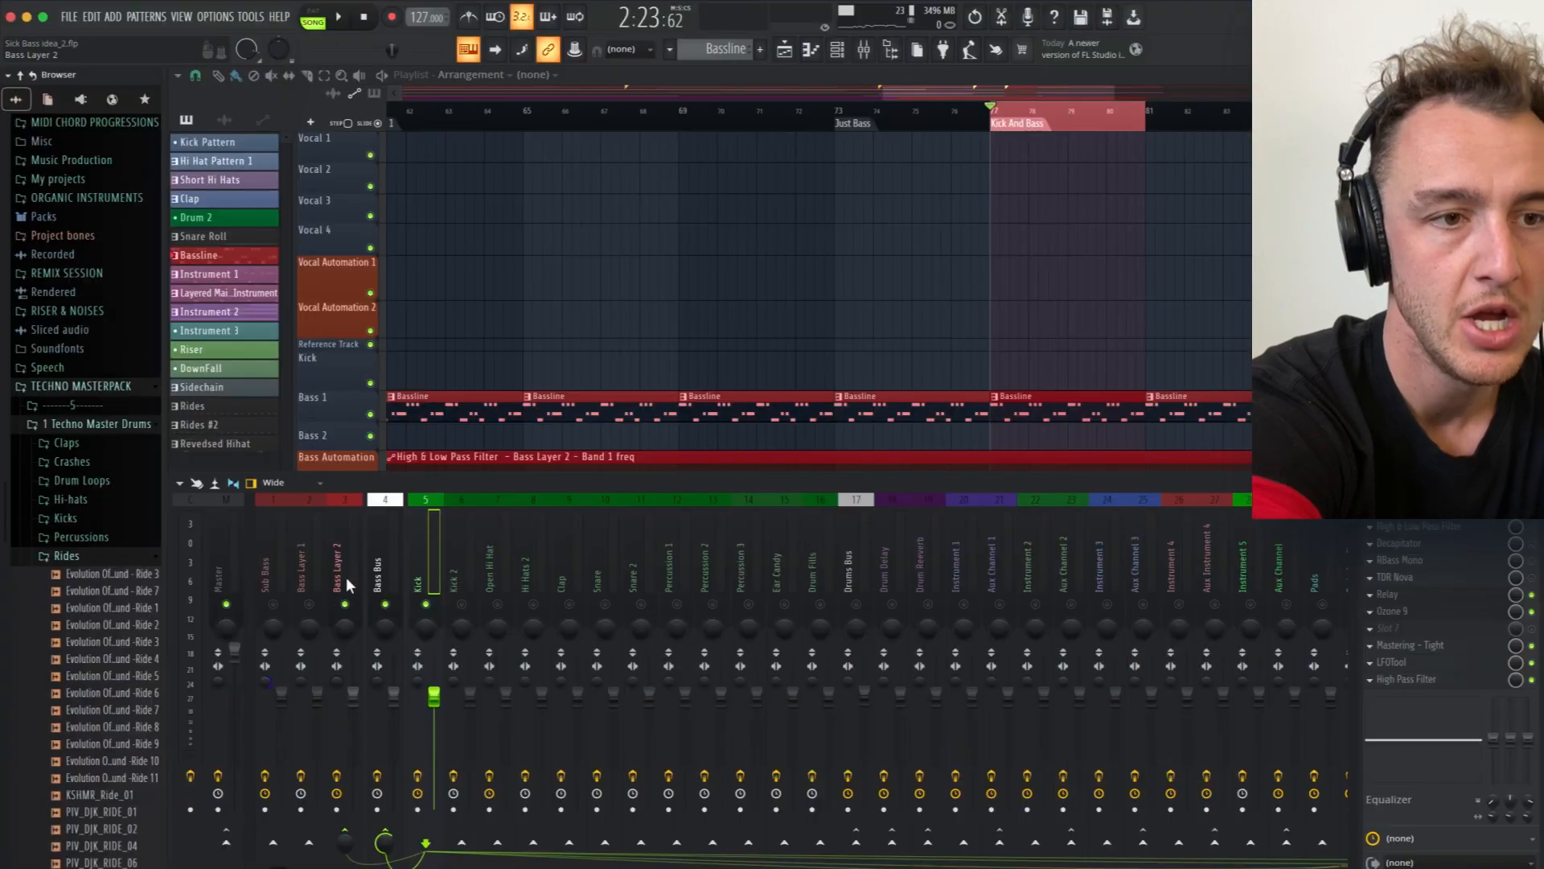
# Switch the Fruity Limiter on Bass Layer 2 to compressor mode and set Kick as its sidechain input
pyautogui.click(540, 267)
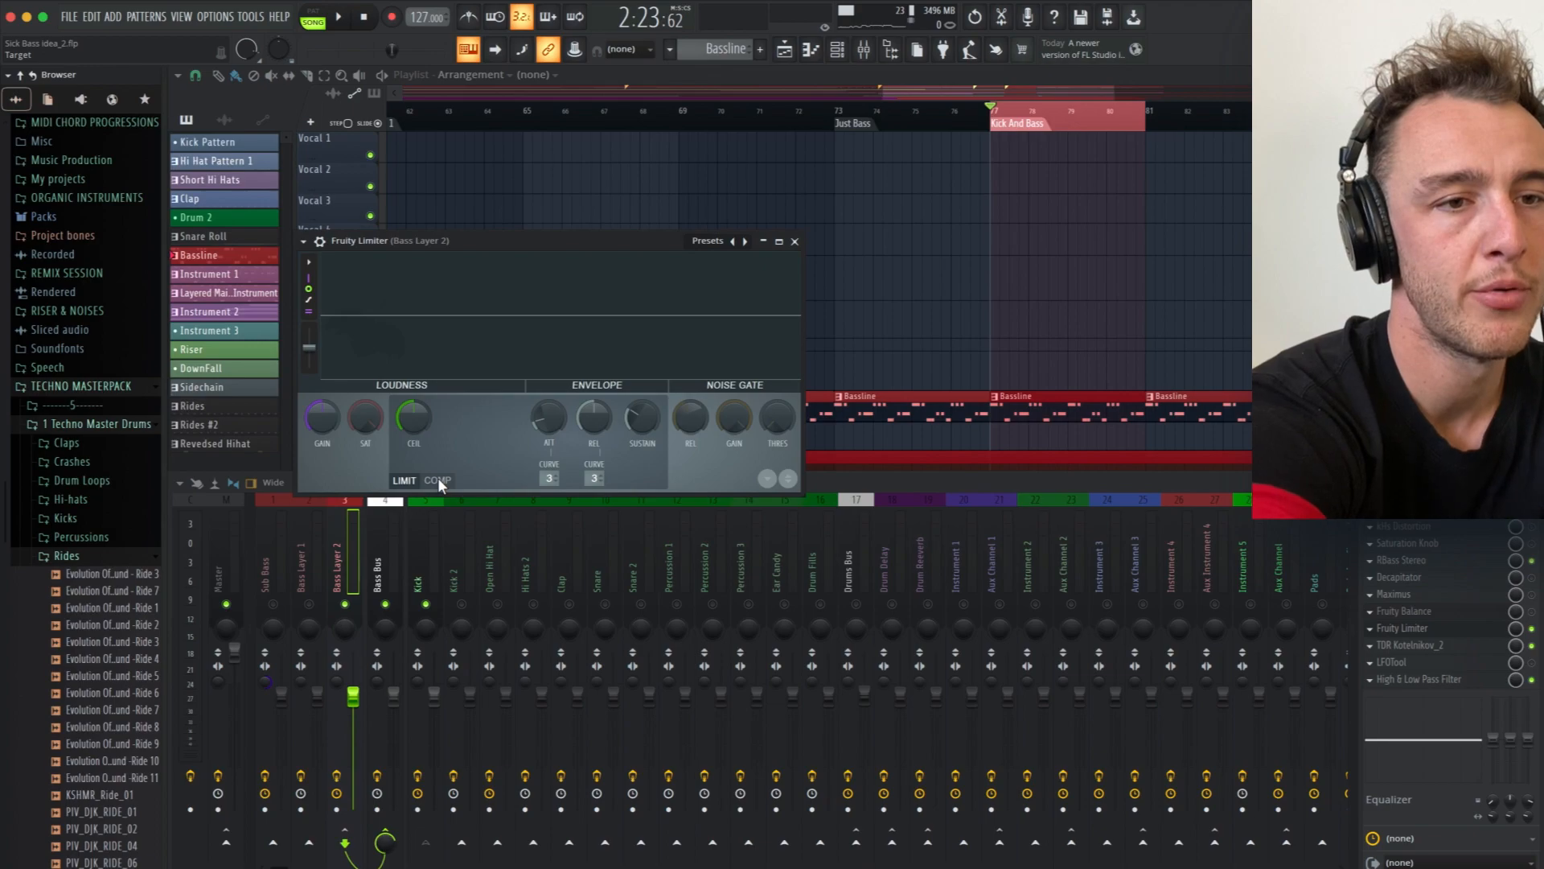
pyautogui.click(438, 479)
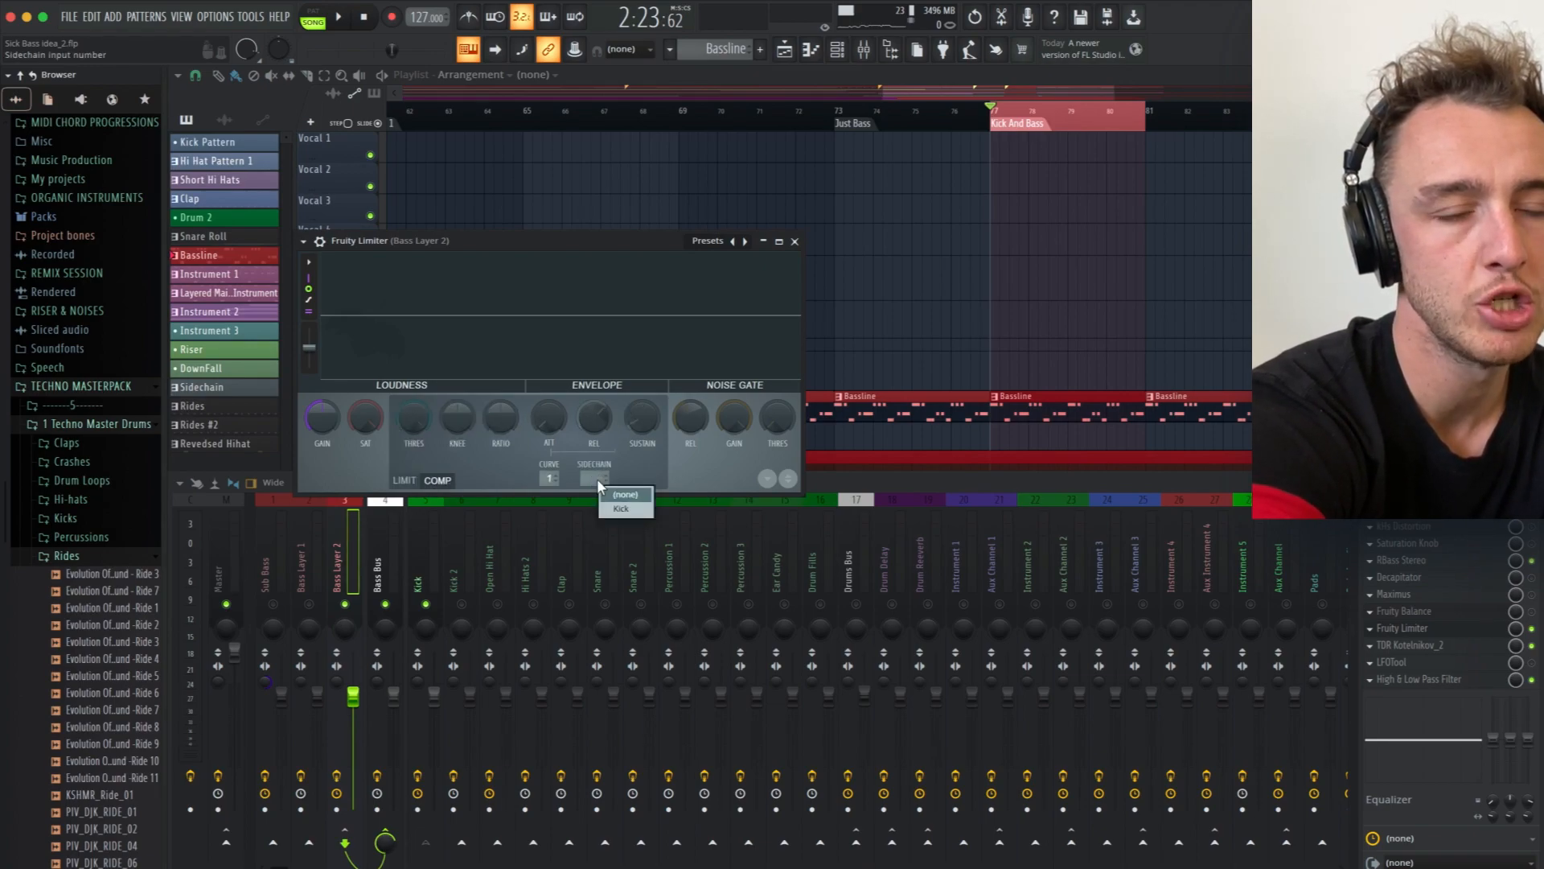
pyautogui.click(616, 509)
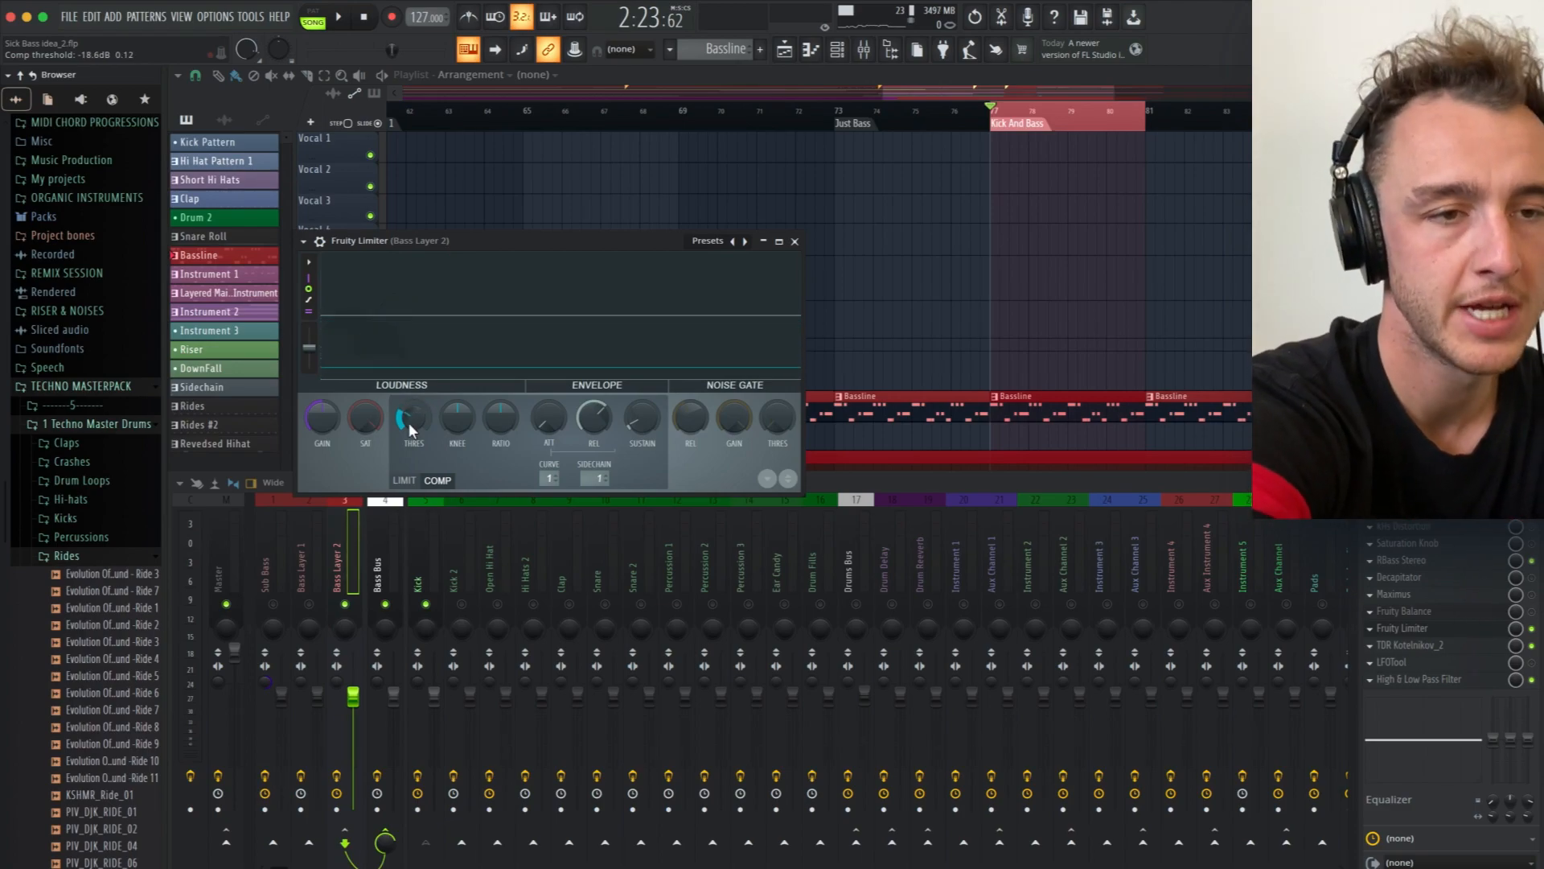
# Set the Bass Layer 2 compressor's threshold to about -18 dB, auditioning the kick and bass loop
pyautogui.press('space')
pyautogui.moveTo(409, 425); pyautogui.dragTo(407, 417)
pyautogui.press('space')
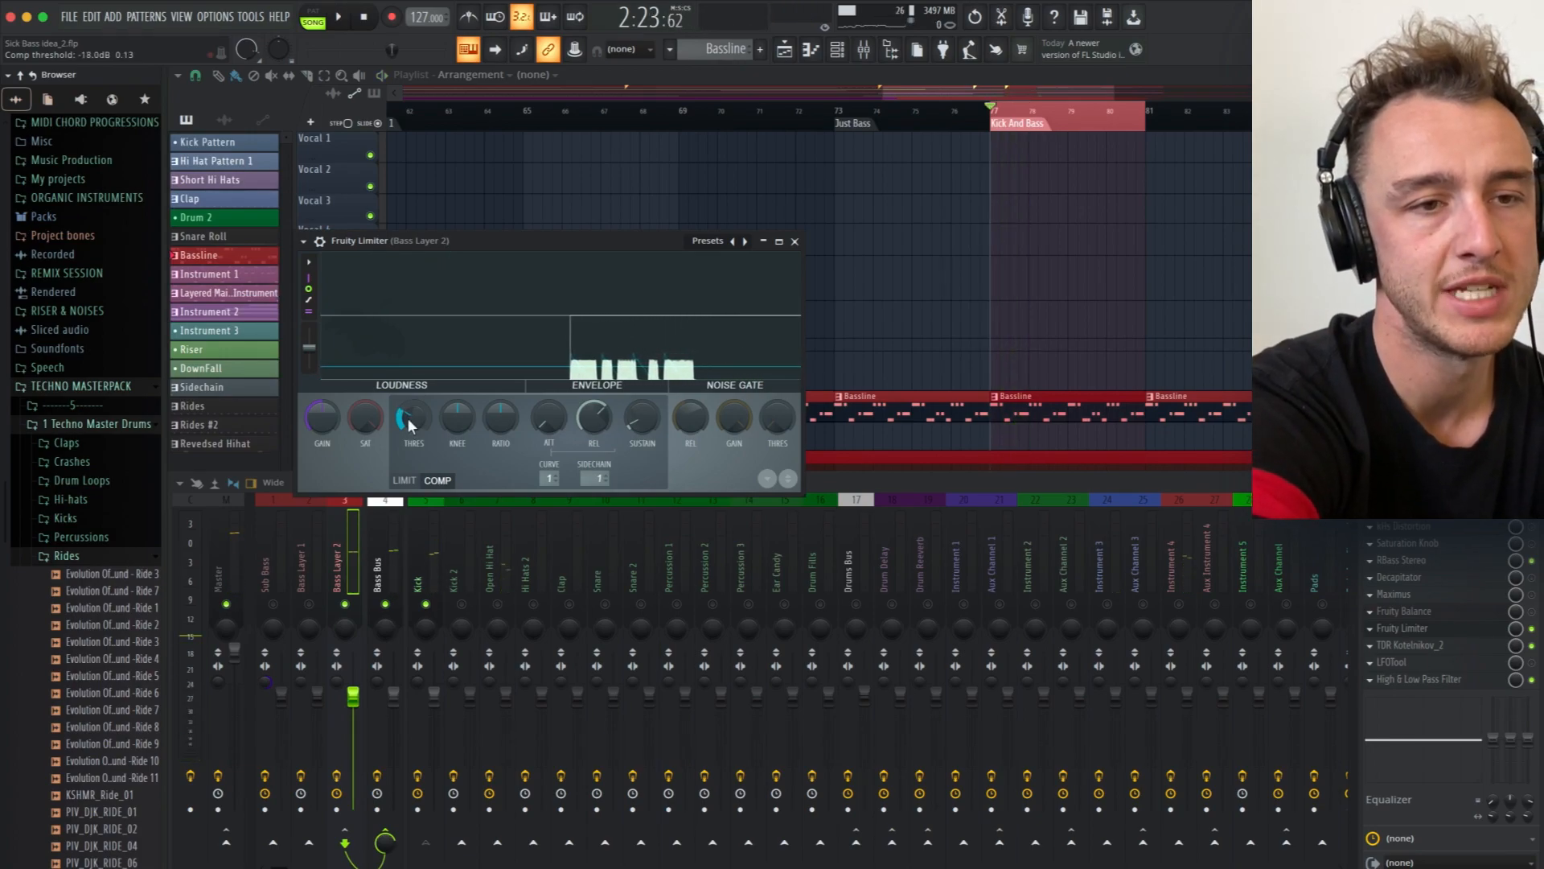
pyautogui.moveTo(560, 254); pyautogui.dragTo(568, 262)
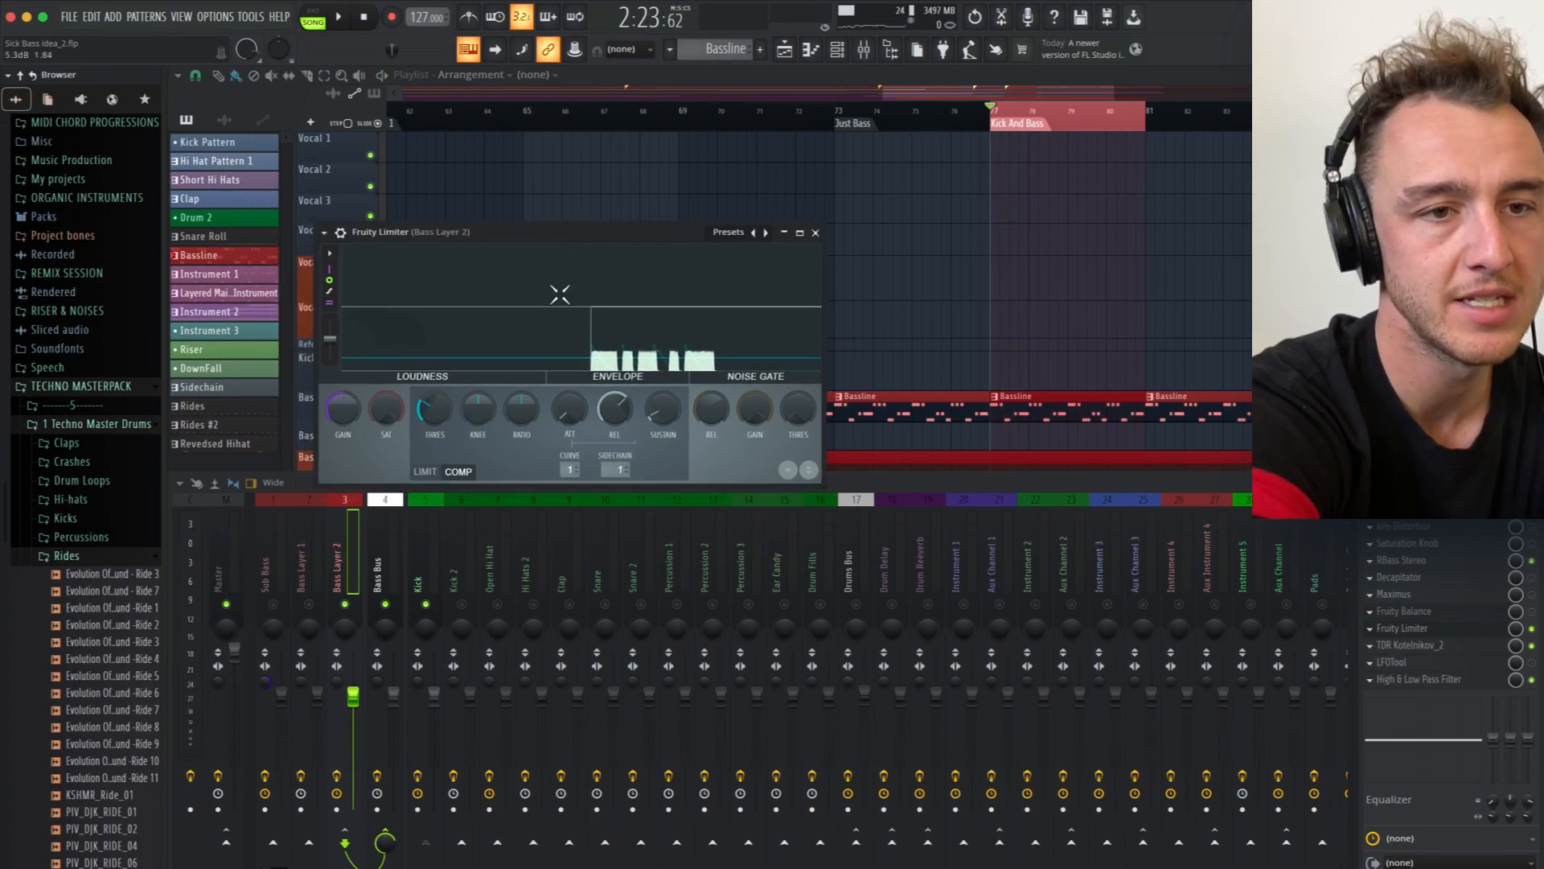
# Raise the compressor's ratio and fine-tune its release while the loop plays, and close the Fruity Limiter
pyautogui.press('space')
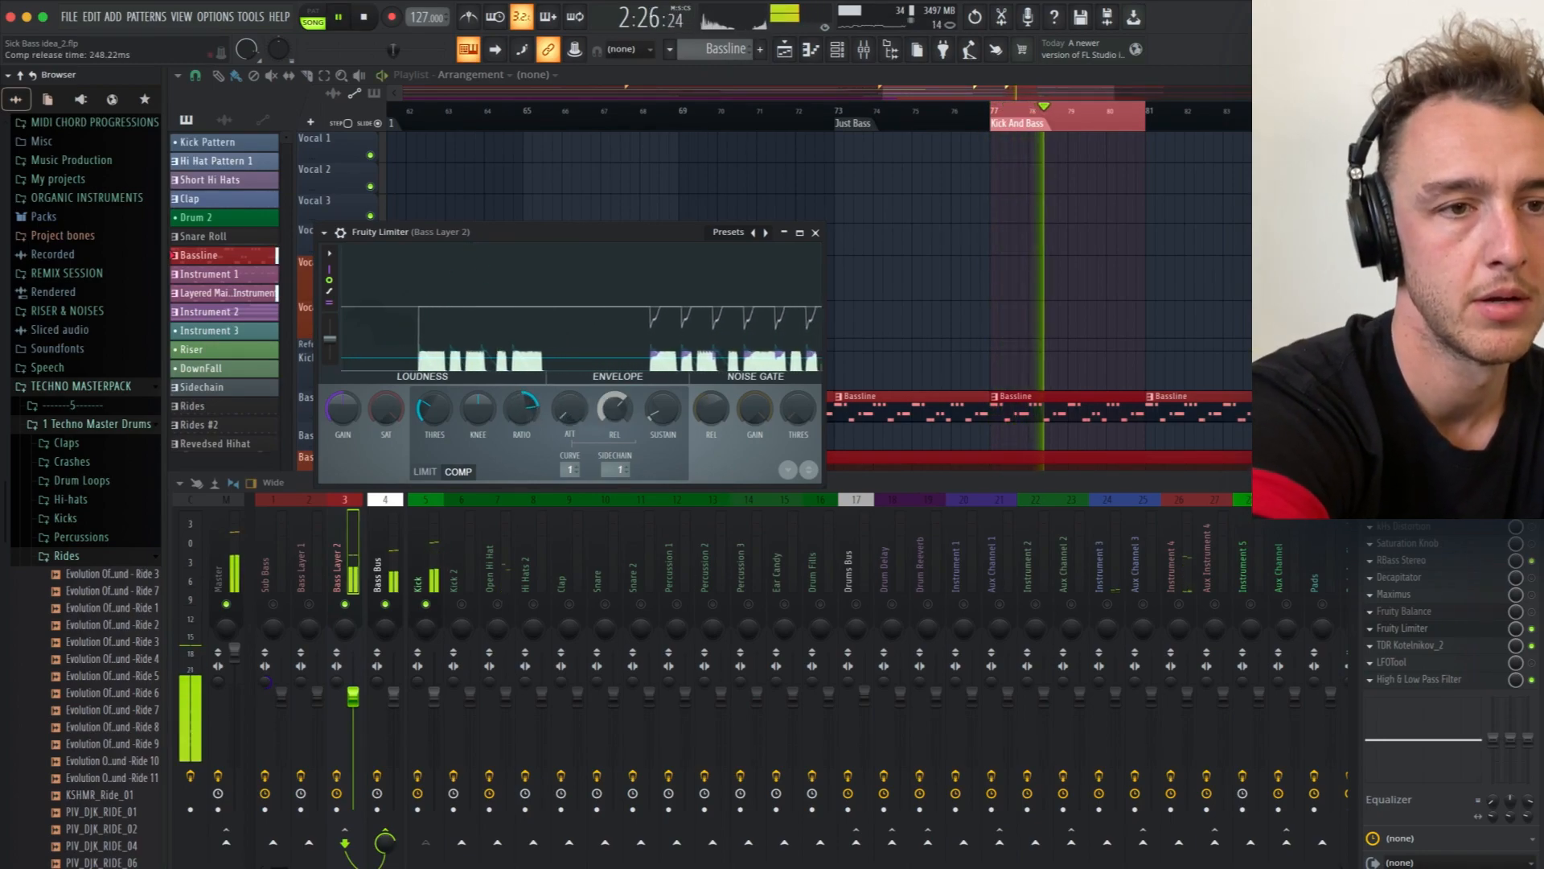
pyautogui.moveTo(615, 408)
pyautogui.mouseDown()
pyautogui.moveTo(614, 429)
pyautogui.moveTo(614, 398)
pyautogui.mouseUp()
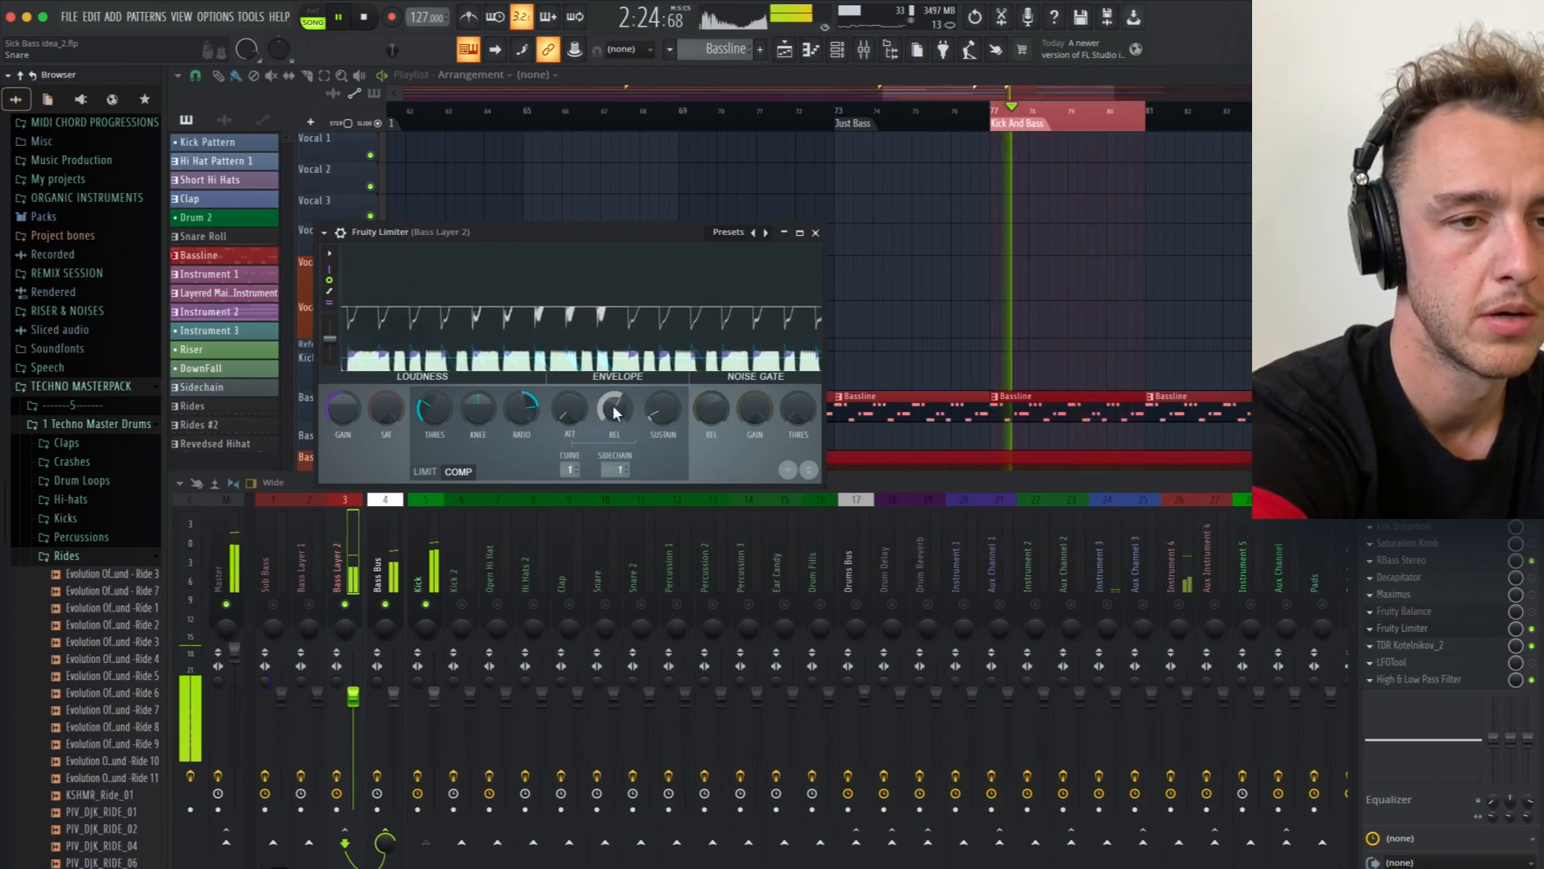
pyautogui.press('space')
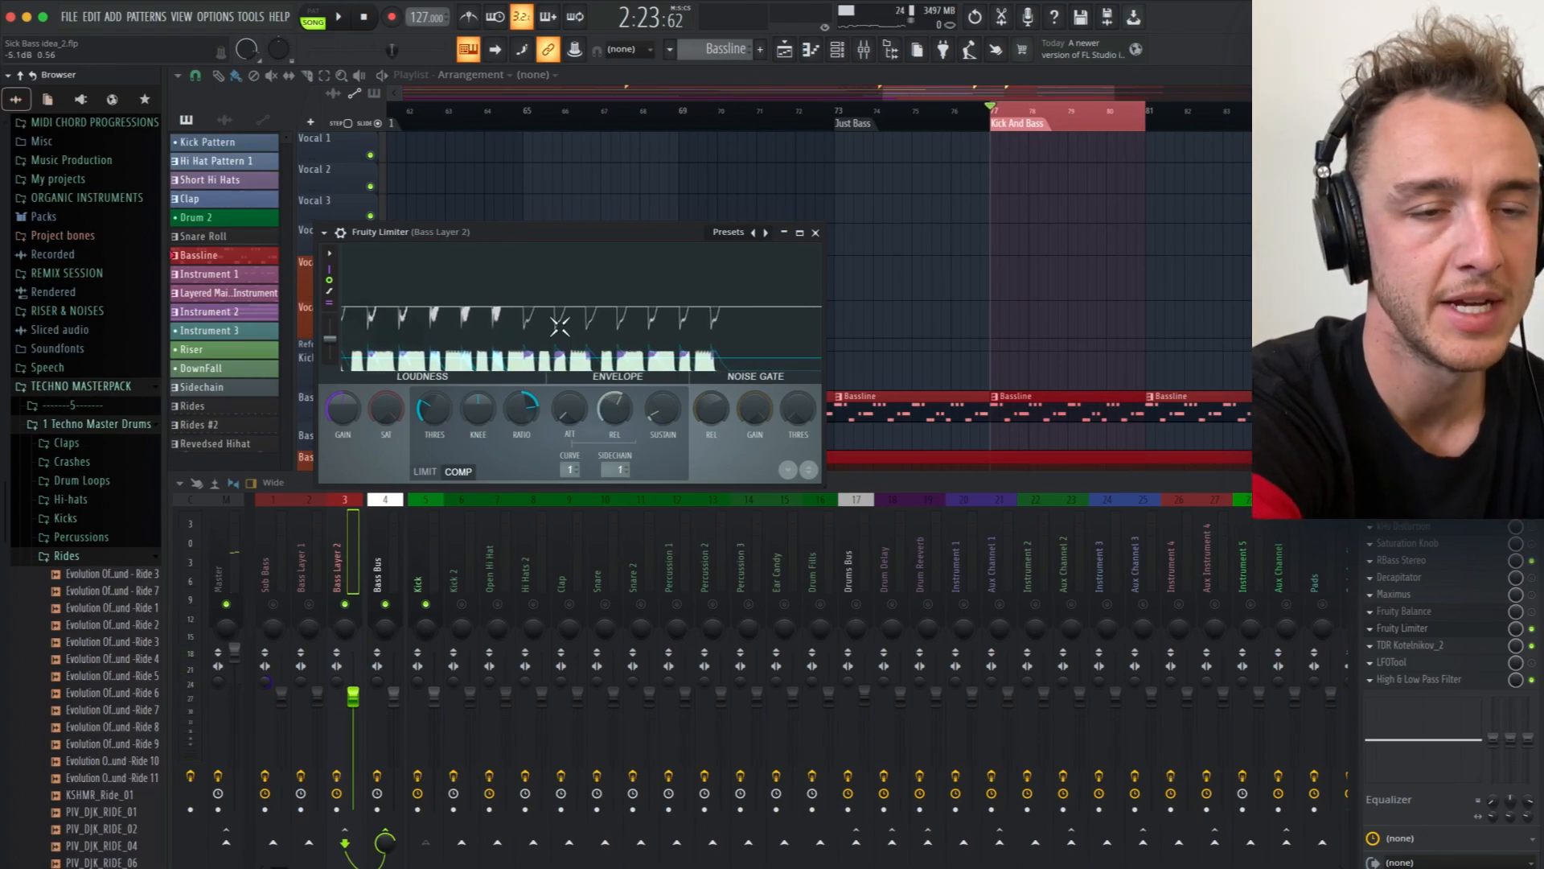
pyautogui.press('space')
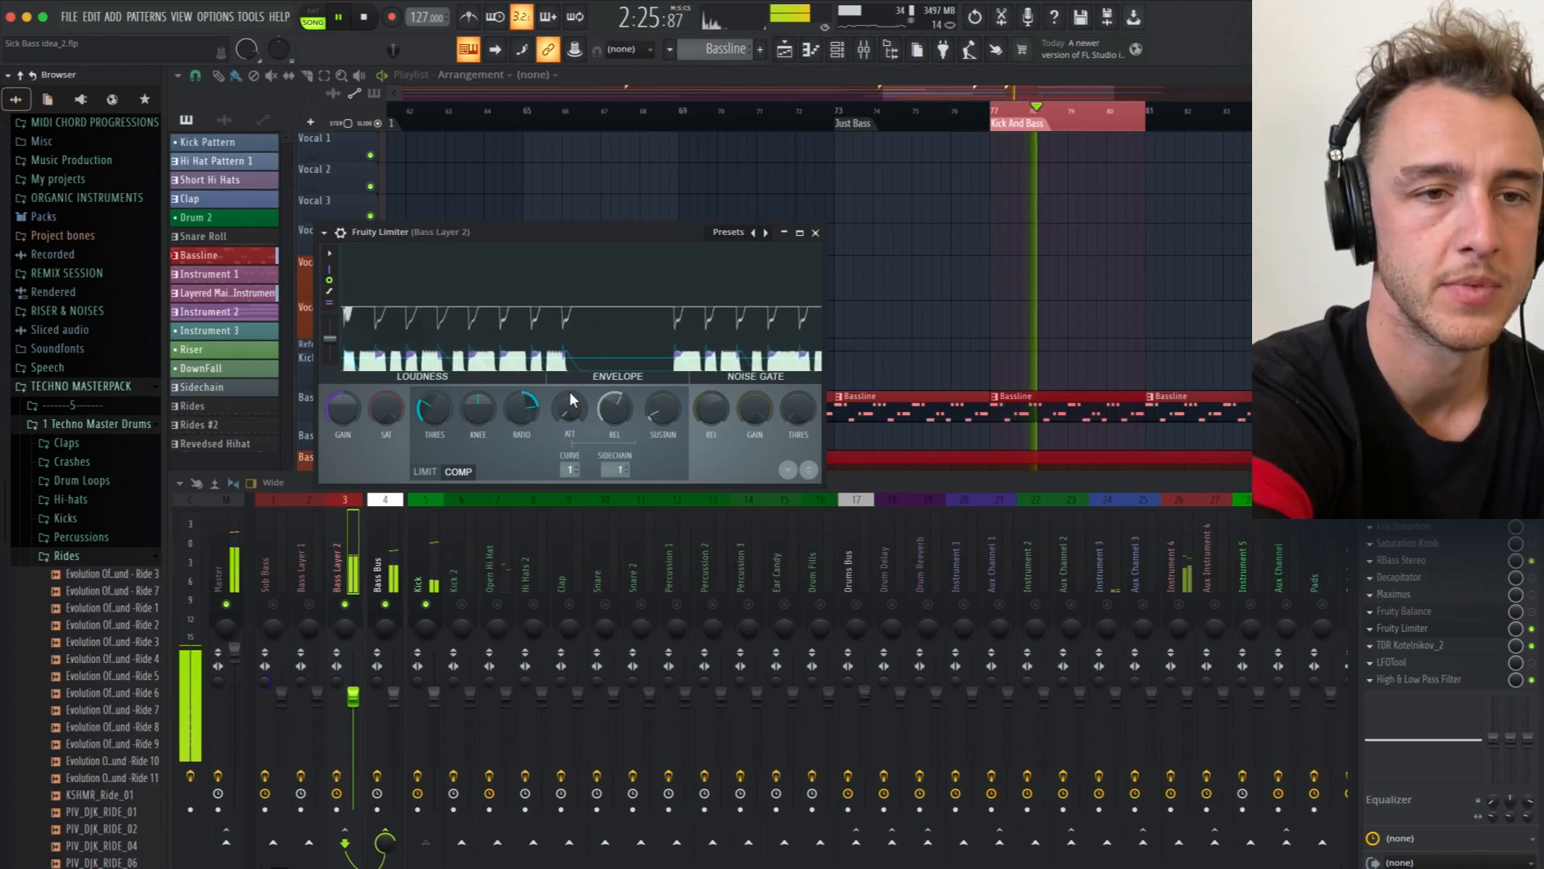
pyautogui.press('space')
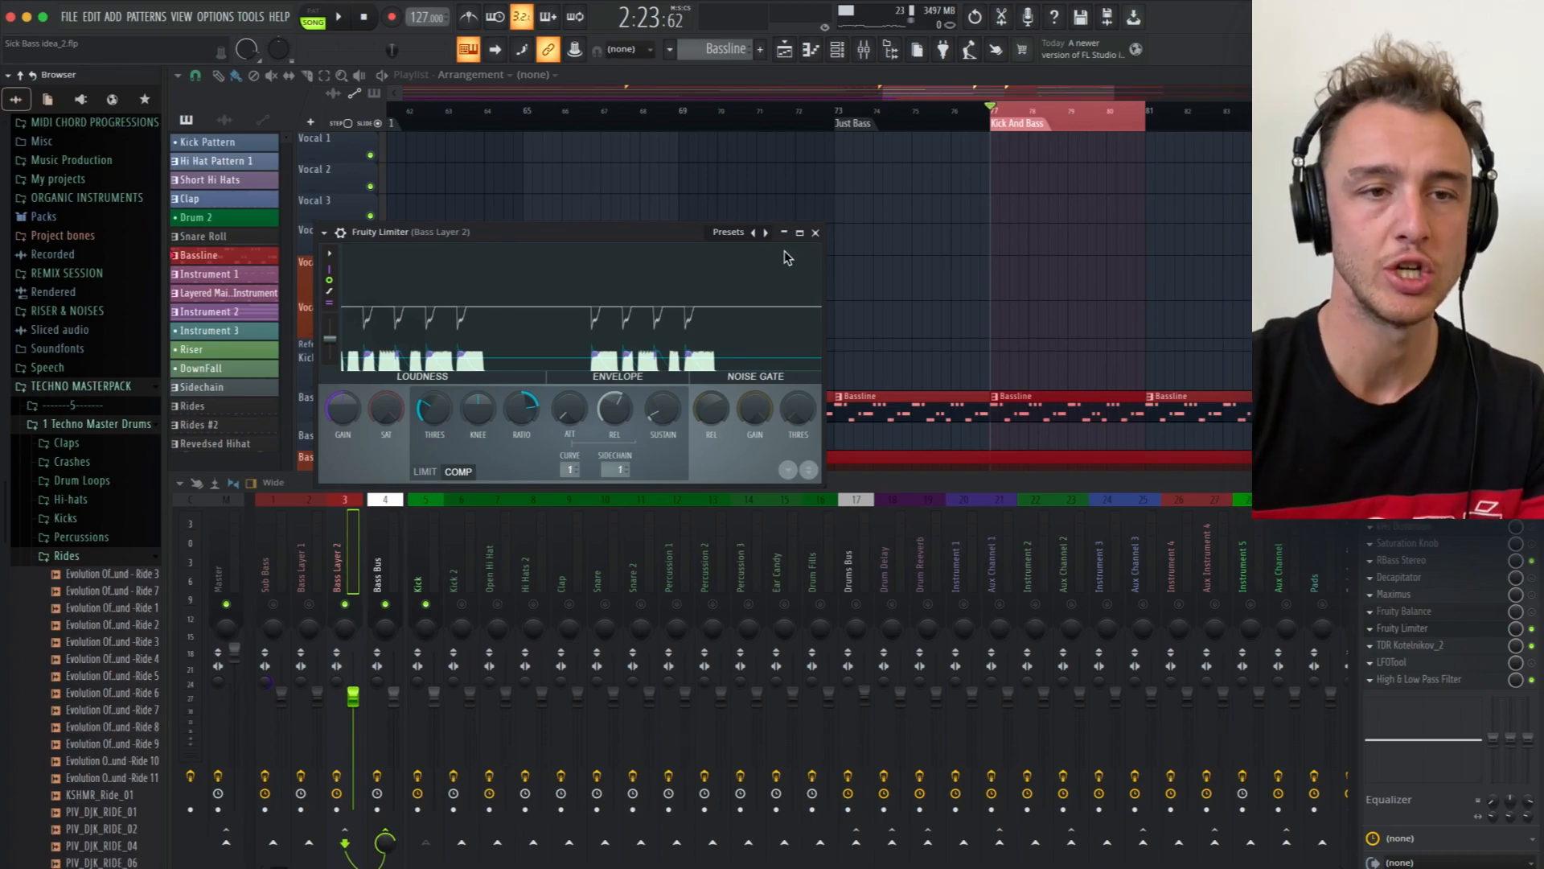
pyautogui.click(815, 232)
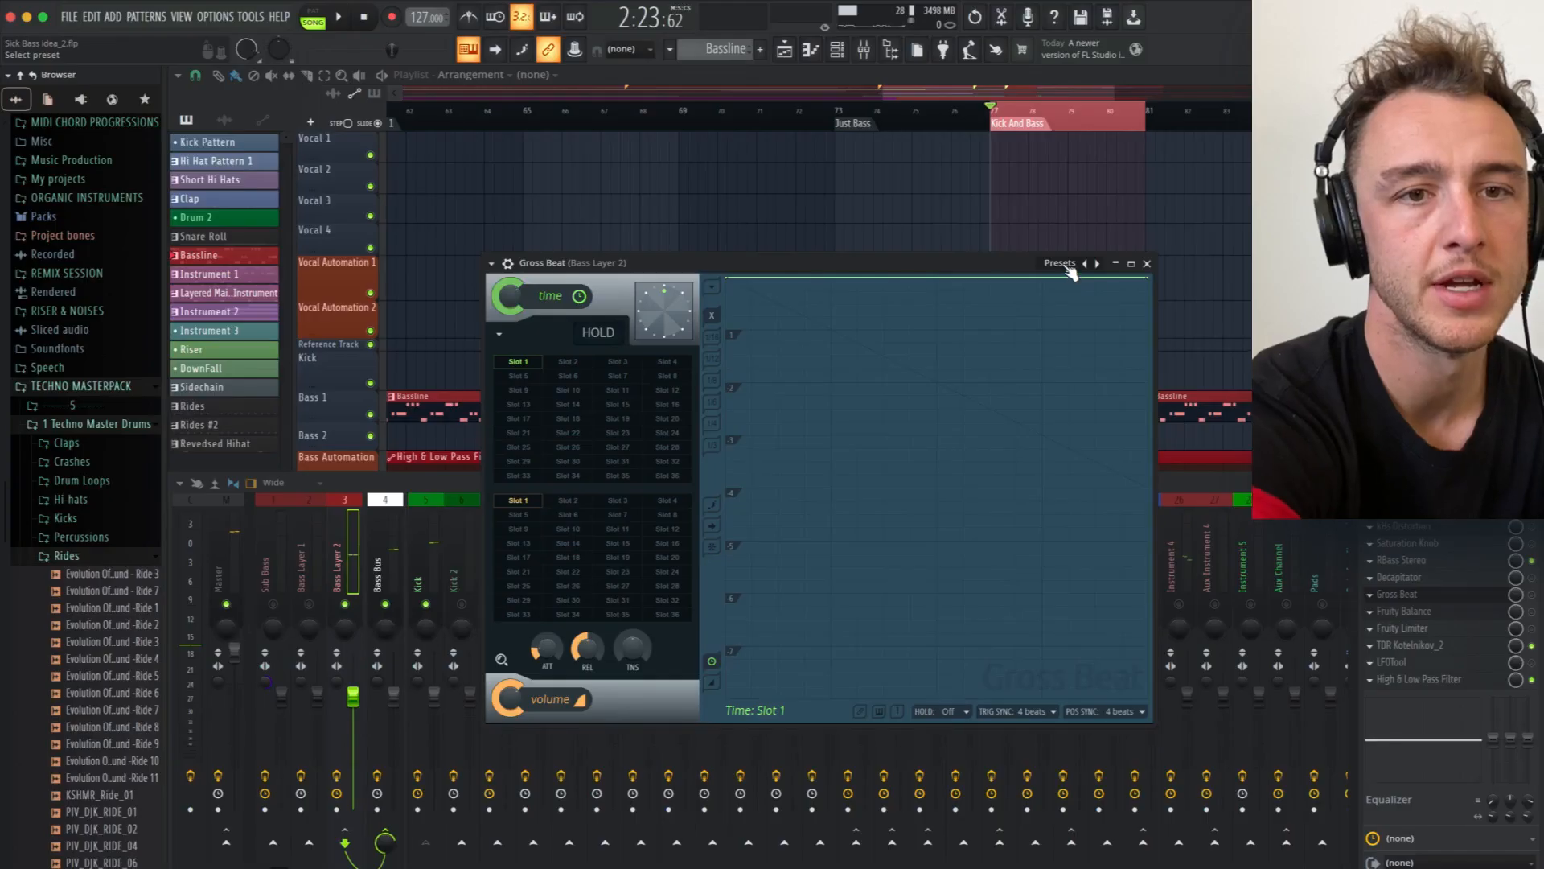
# Load the Momentary preset in Gross Beat on Bass Layer 2 and select the Sidechain volume pattern
pyautogui.click(1061, 263)
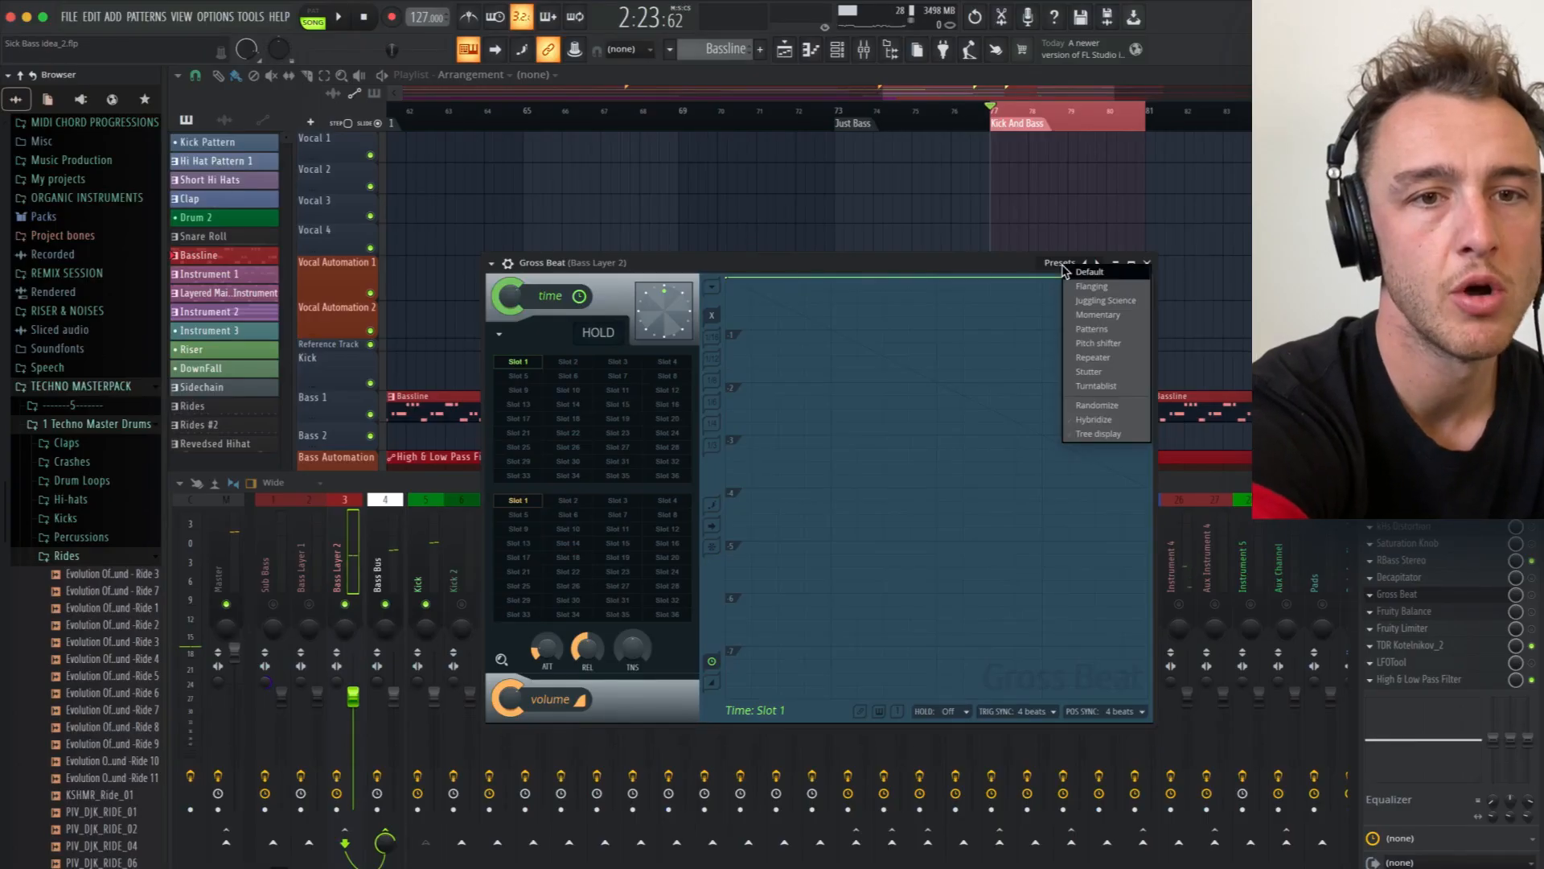
pyautogui.click(1104, 316)
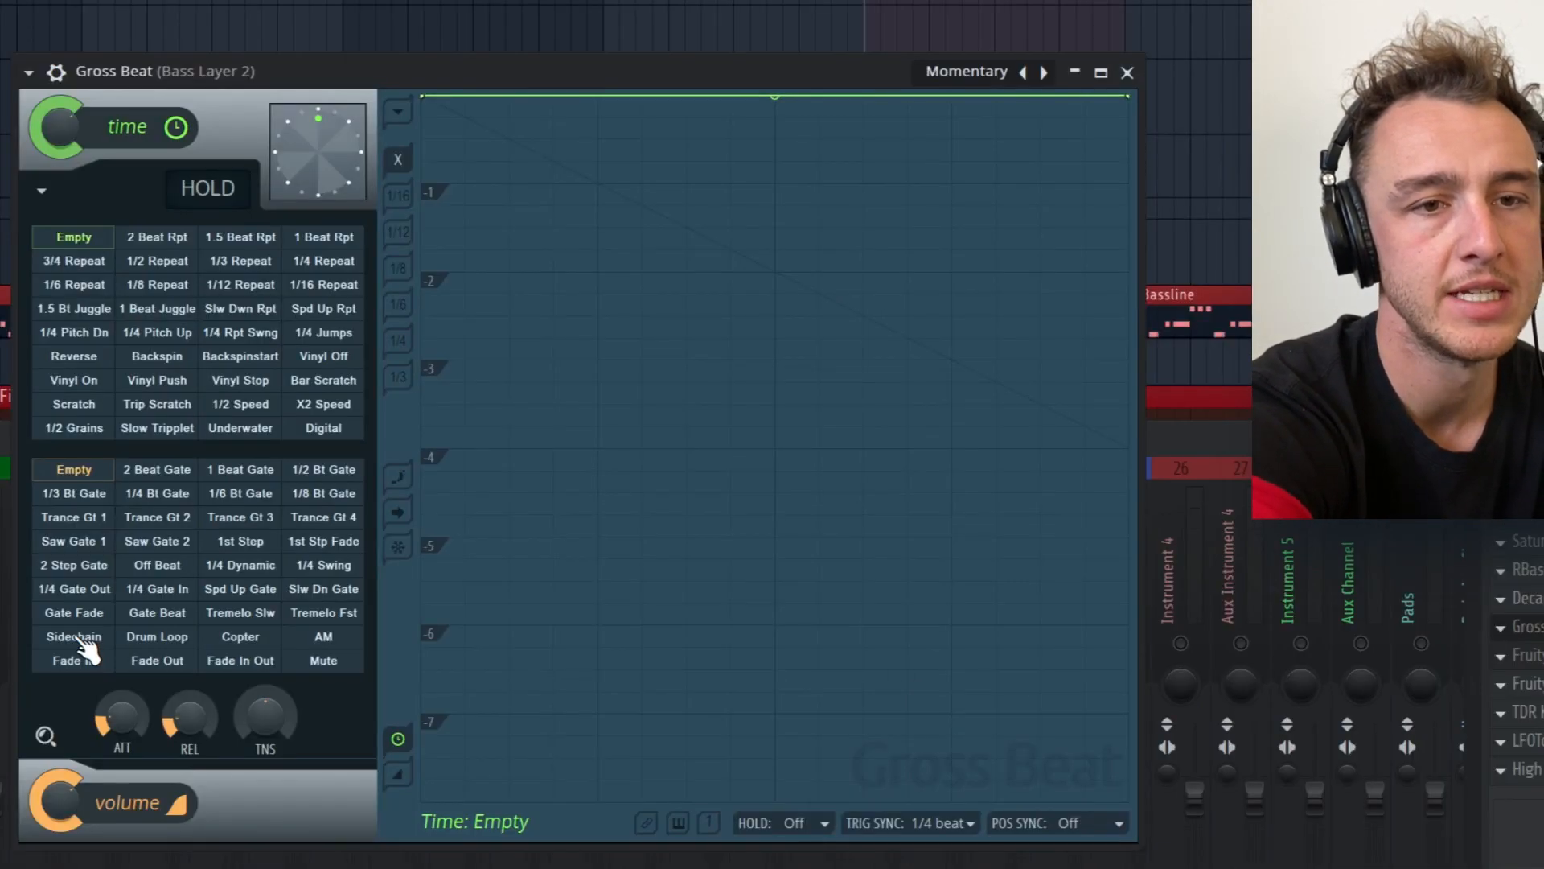
pyautogui.click(522, 606)
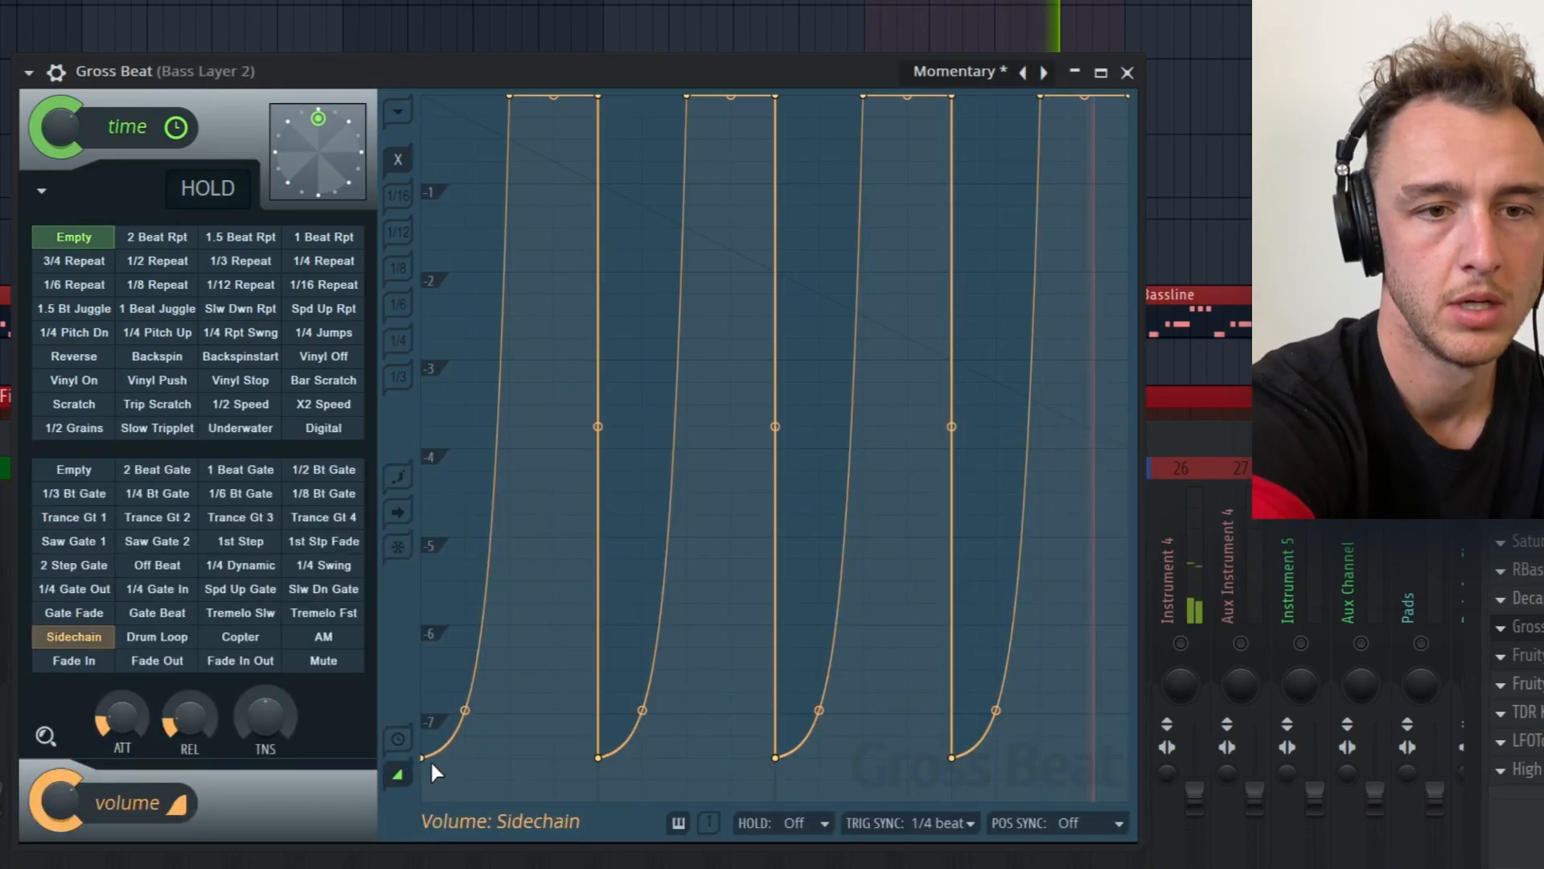
# Raise all four low points of the Sidechain volume envelope to around mid-level and adjust the first two curve bends
pyautogui.moveTo(423, 758); pyautogui.dragTo(401, 489)
pyautogui.moveTo(600, 760); pyautogui.dragTo(597, 476)
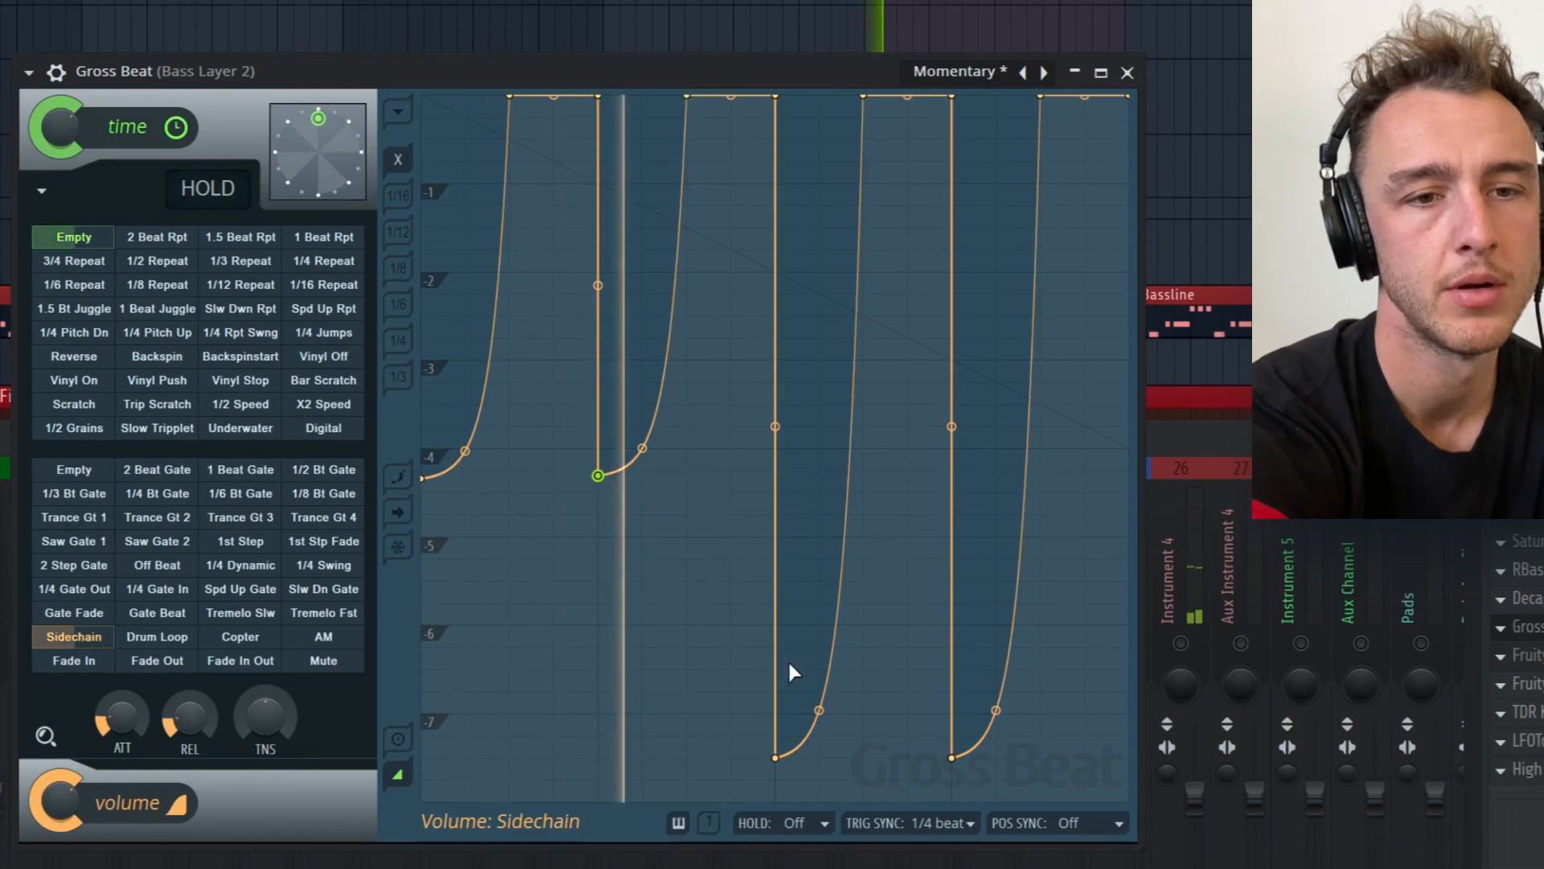
pyautogui.moveTo(777, 757); pyautogui.dragTo(763, 460)
pyautogui.moveTo(953, 756); pyautogui.dragTo(952, 465)
pyautogui.moveTo(466, 450)
pyautogui.mouseDown()
pyautogui.moveTo(465, 121)
pyautogui.moveTo(465, 471)
pyautogui.mouseUp()
pyautogui.moveTo(642, 444)
pyautogui.mouseDown()
pyautogui.moveTo(643, 225)
pyautogui.moveTo(643, 474)
pyautogui.mouseUp()
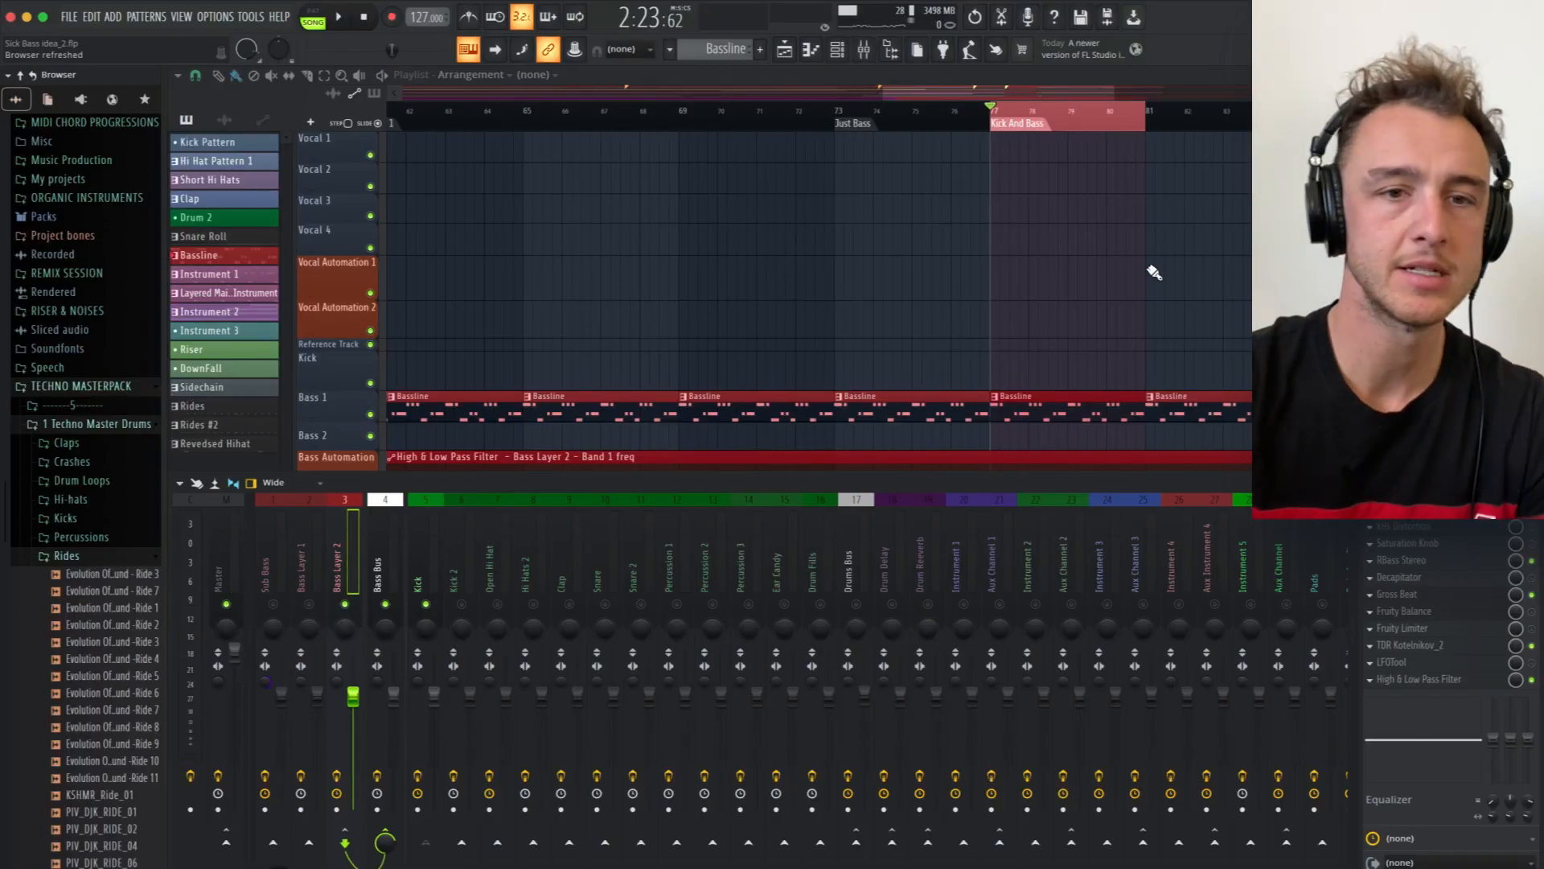
# Choose the second ducking curve in Kickstart 2 on Bass Layer 2 at the 1/4 rate and adjust its length
pyautogui.press('F9')
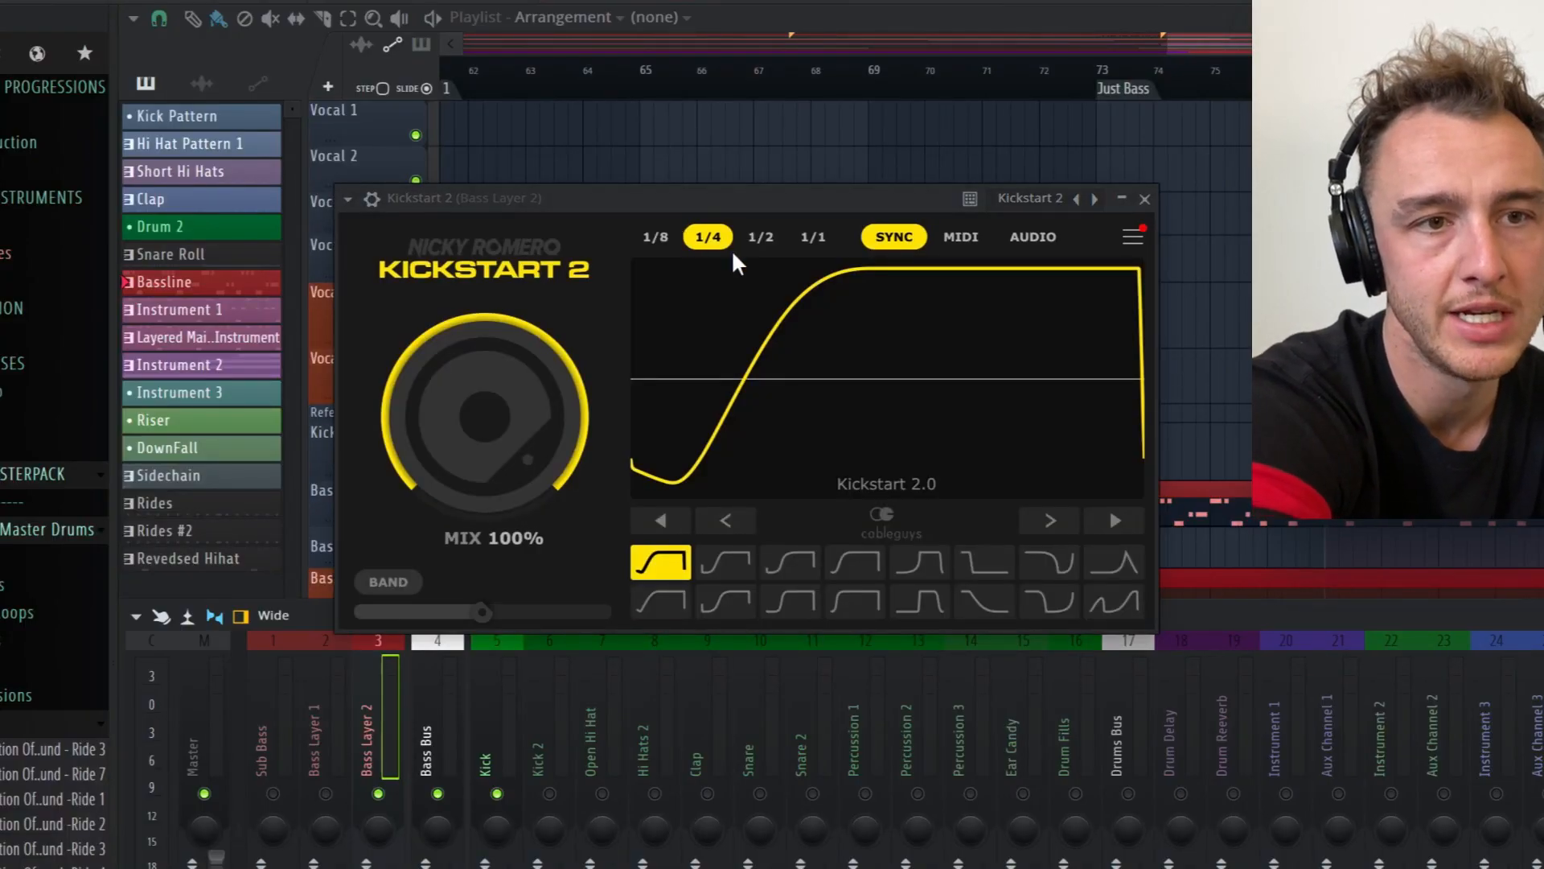
pyautogui.press('space')
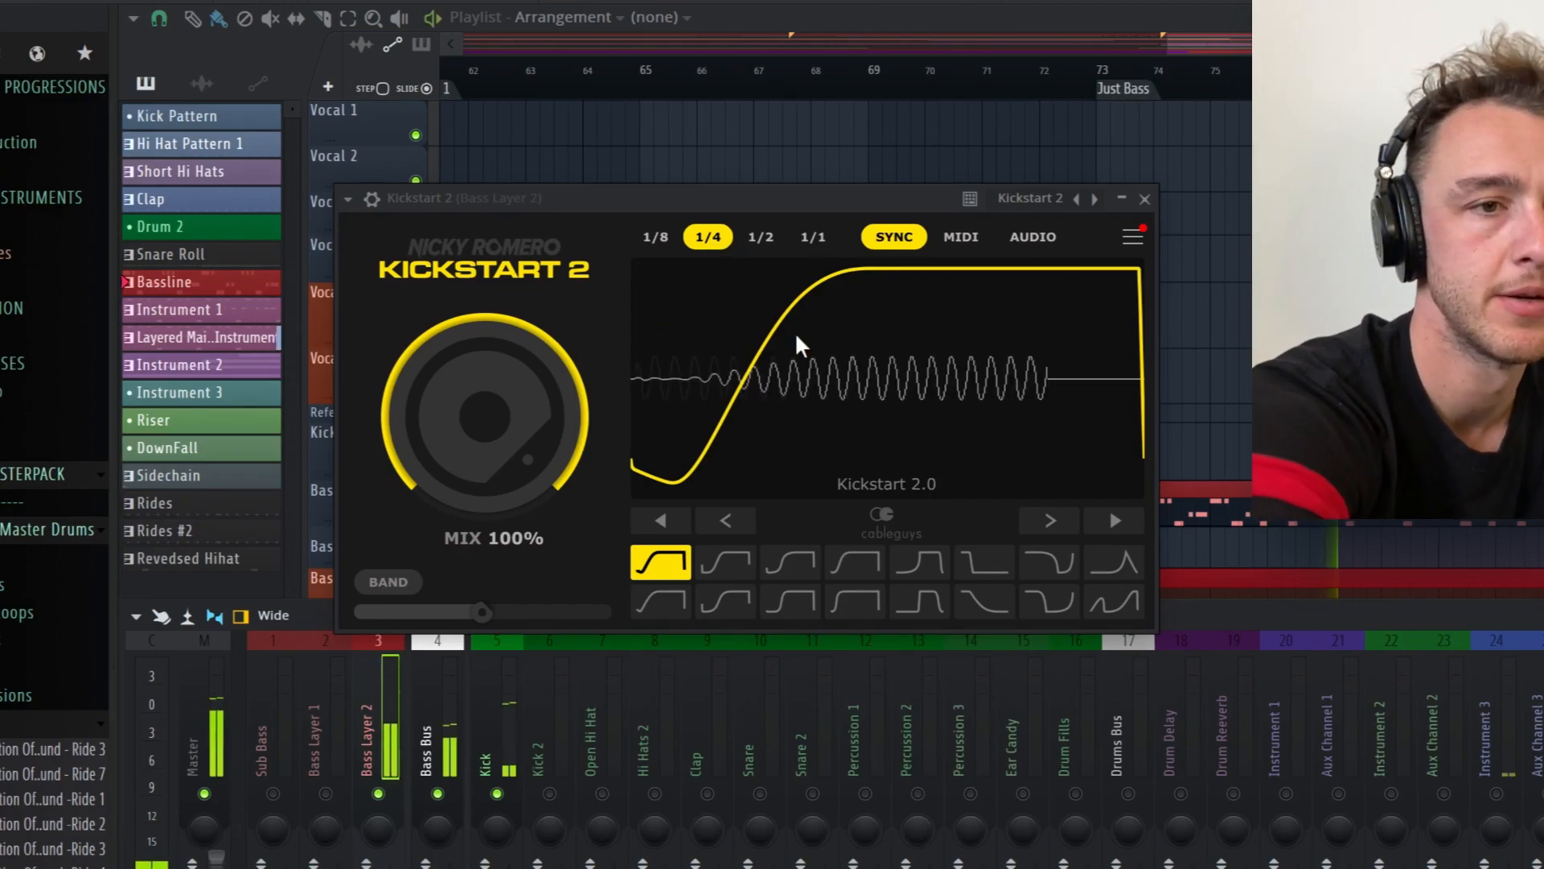
pyautogui.click(725, 563)
pyautogui.moveTo(780, 378)
pyautogui.mouseDown()
pyautogui.moveTo(745, 378)
pyautogui.moveTo(1027, 378)
pyautogui.mouseUp()
pyautogui.moveTo(1072, 436); pyautogui.dragTo(837, 437)
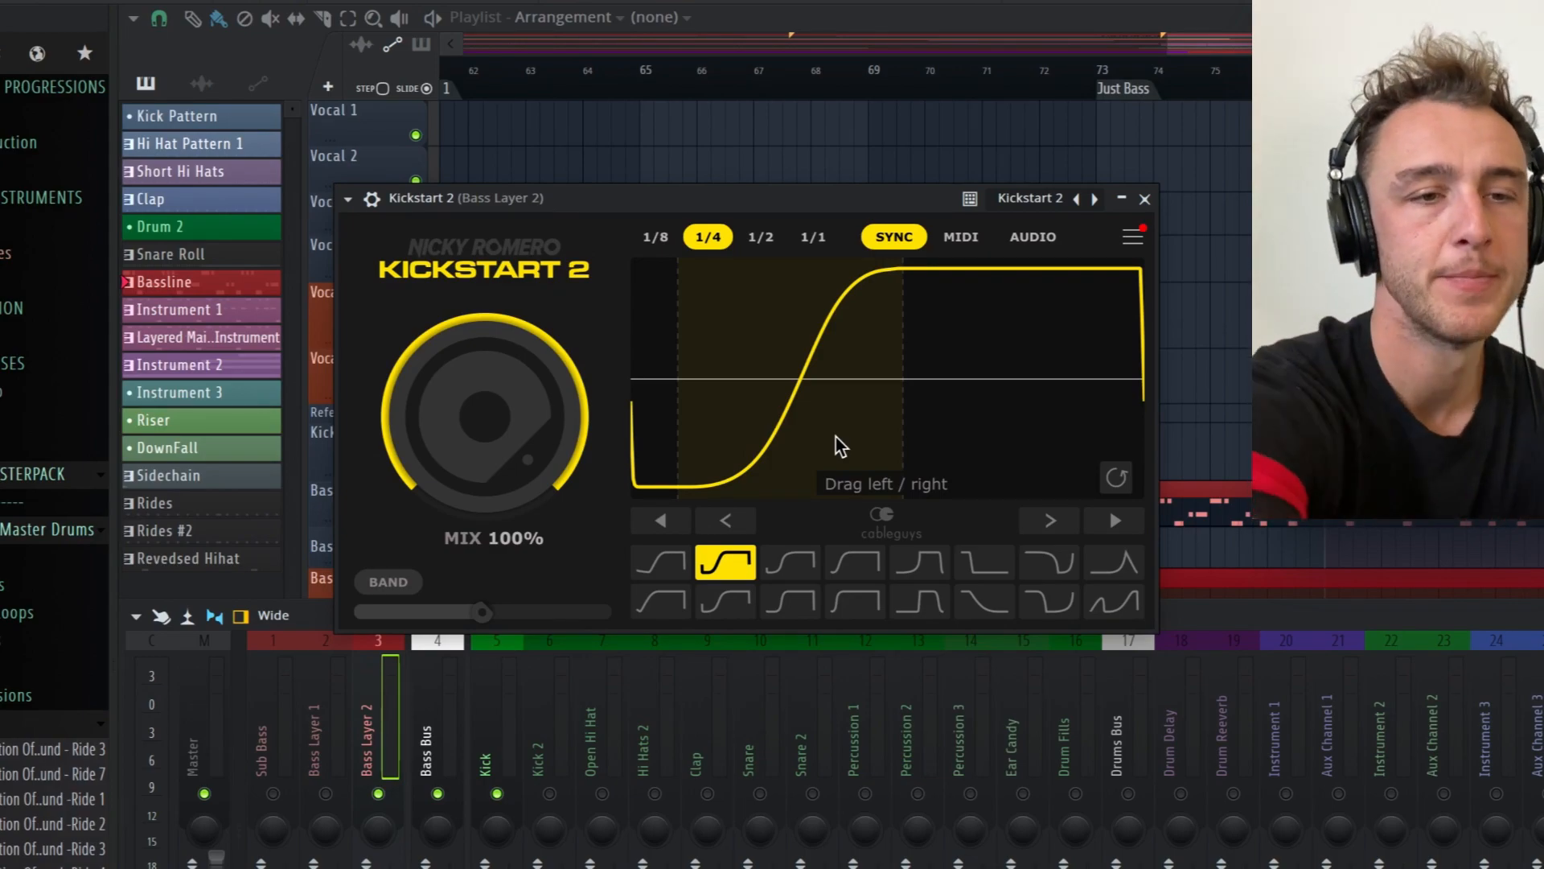
# Reduce Kickstart 2's Mix amount while auditioning the kick and bass loop
pyautogui.press('space')
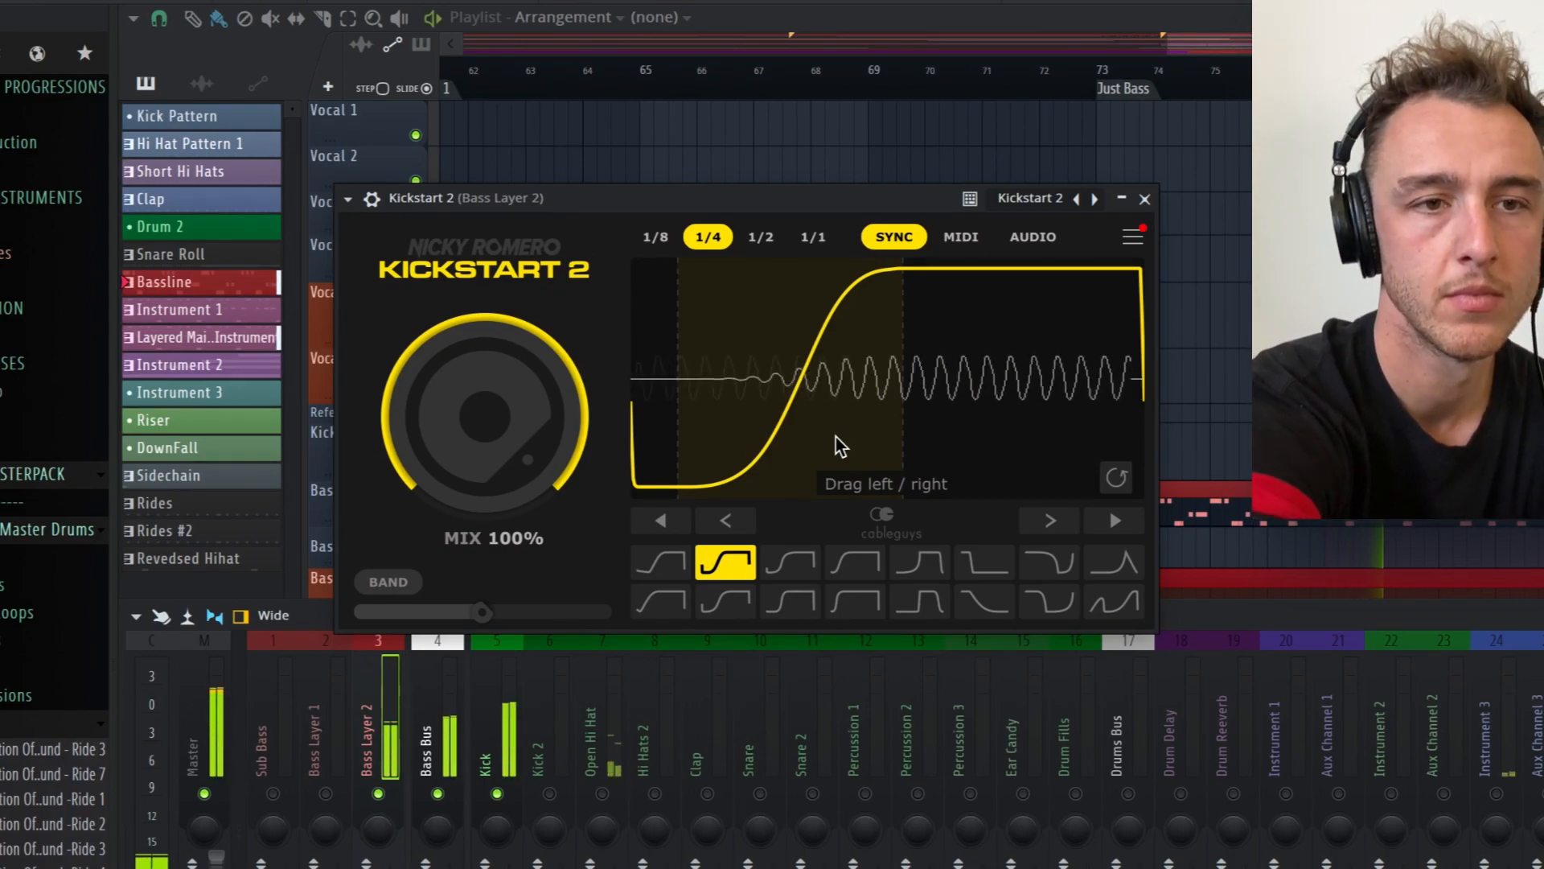
pyautogui.moveTo(485, 416); pyautogui.dragTo(485, 477)
pyautogui.press('space')
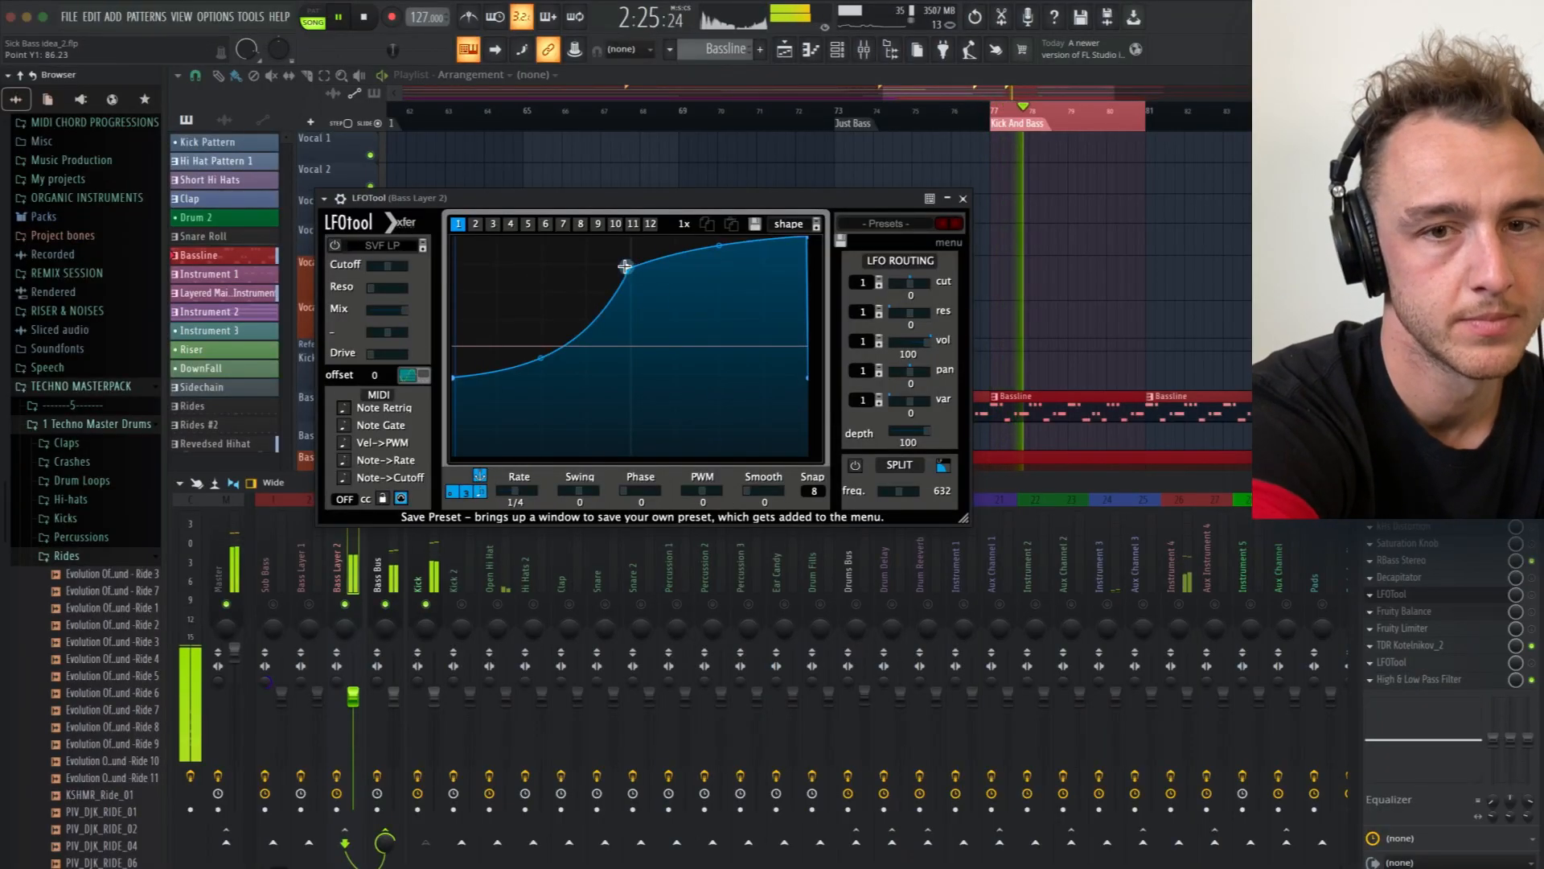
# Move the LFOTool envelope's middle point earlier and up to full level, and enable the effect on Bass Layer 2
pyautogui.moveTo(627, 265); pyautogui.dragTo(552, 238)
pyautogui.click(1532, 595)
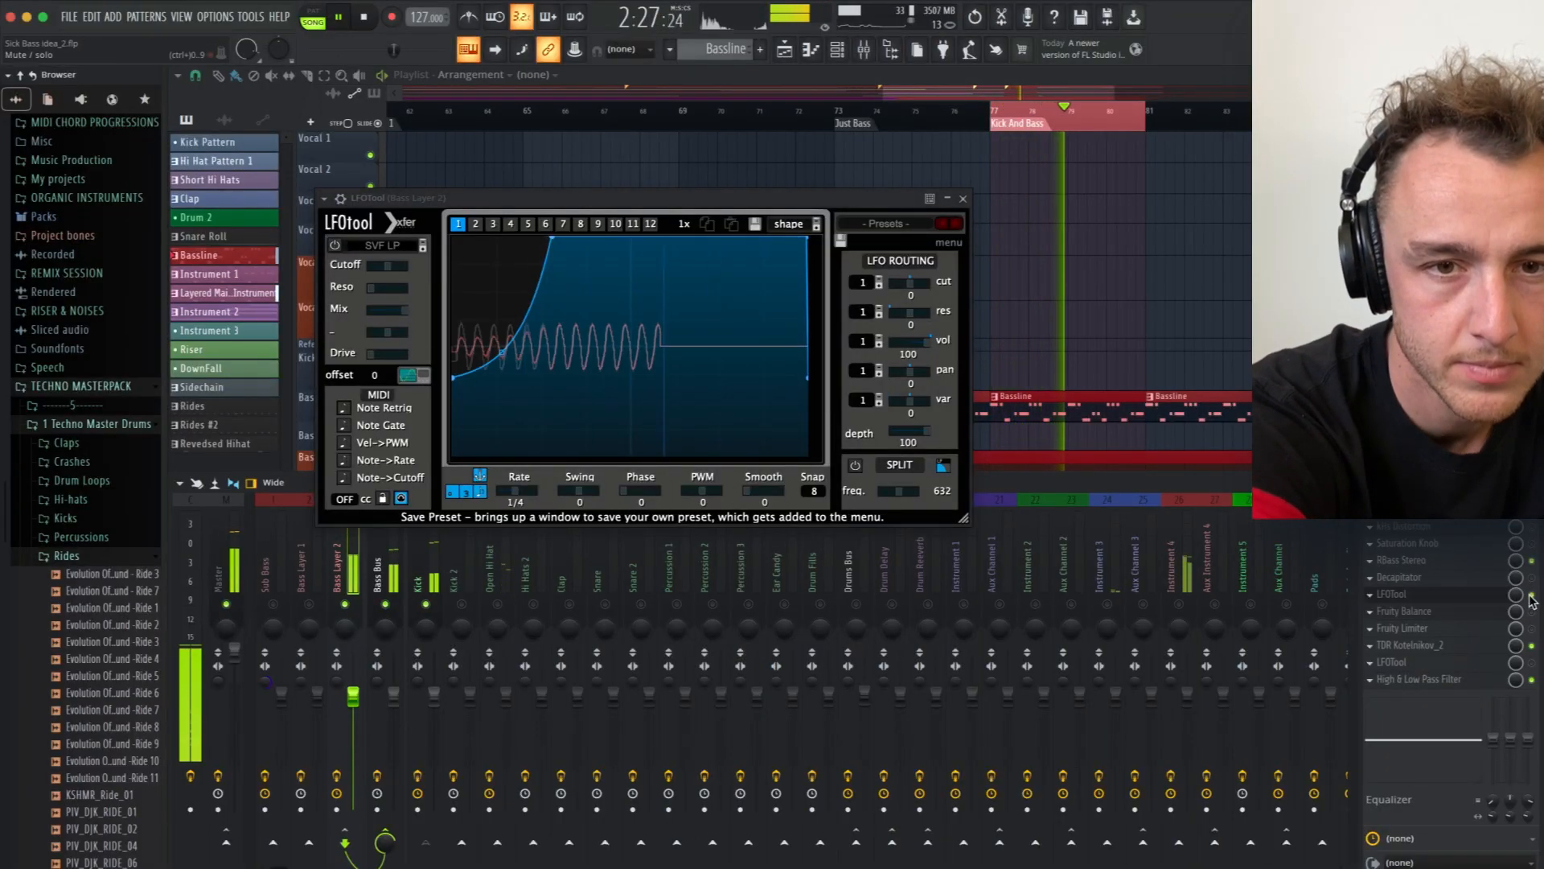
pyautogui.press('space')
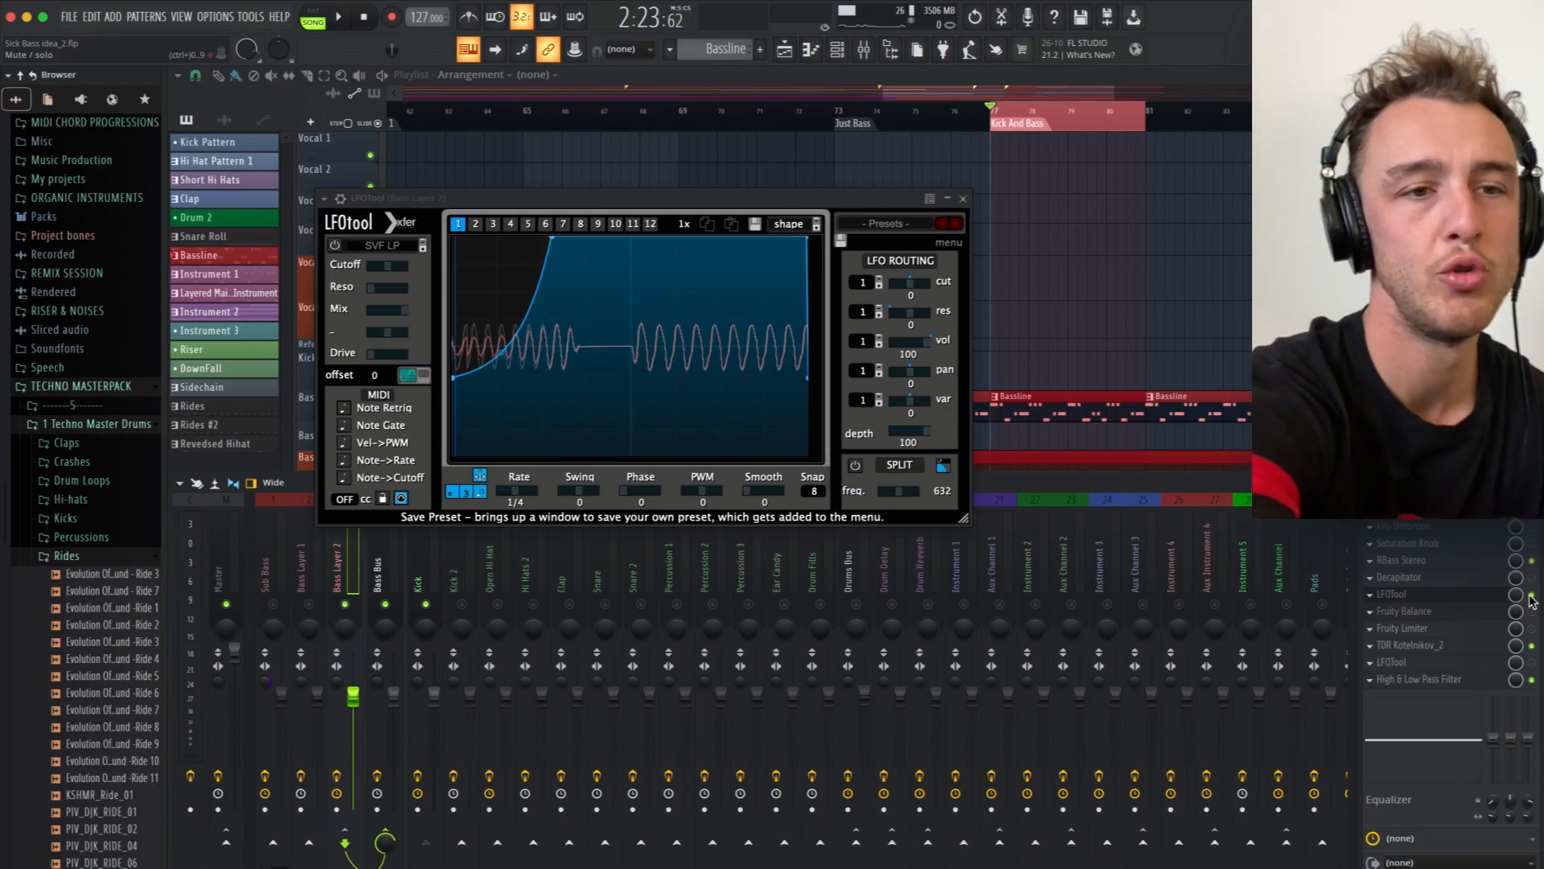
# Add a point on the LFOTool curve's rise, shift it later, and lower the envelope's starting point to zero
pyautogui.doubleClick(542, 325)
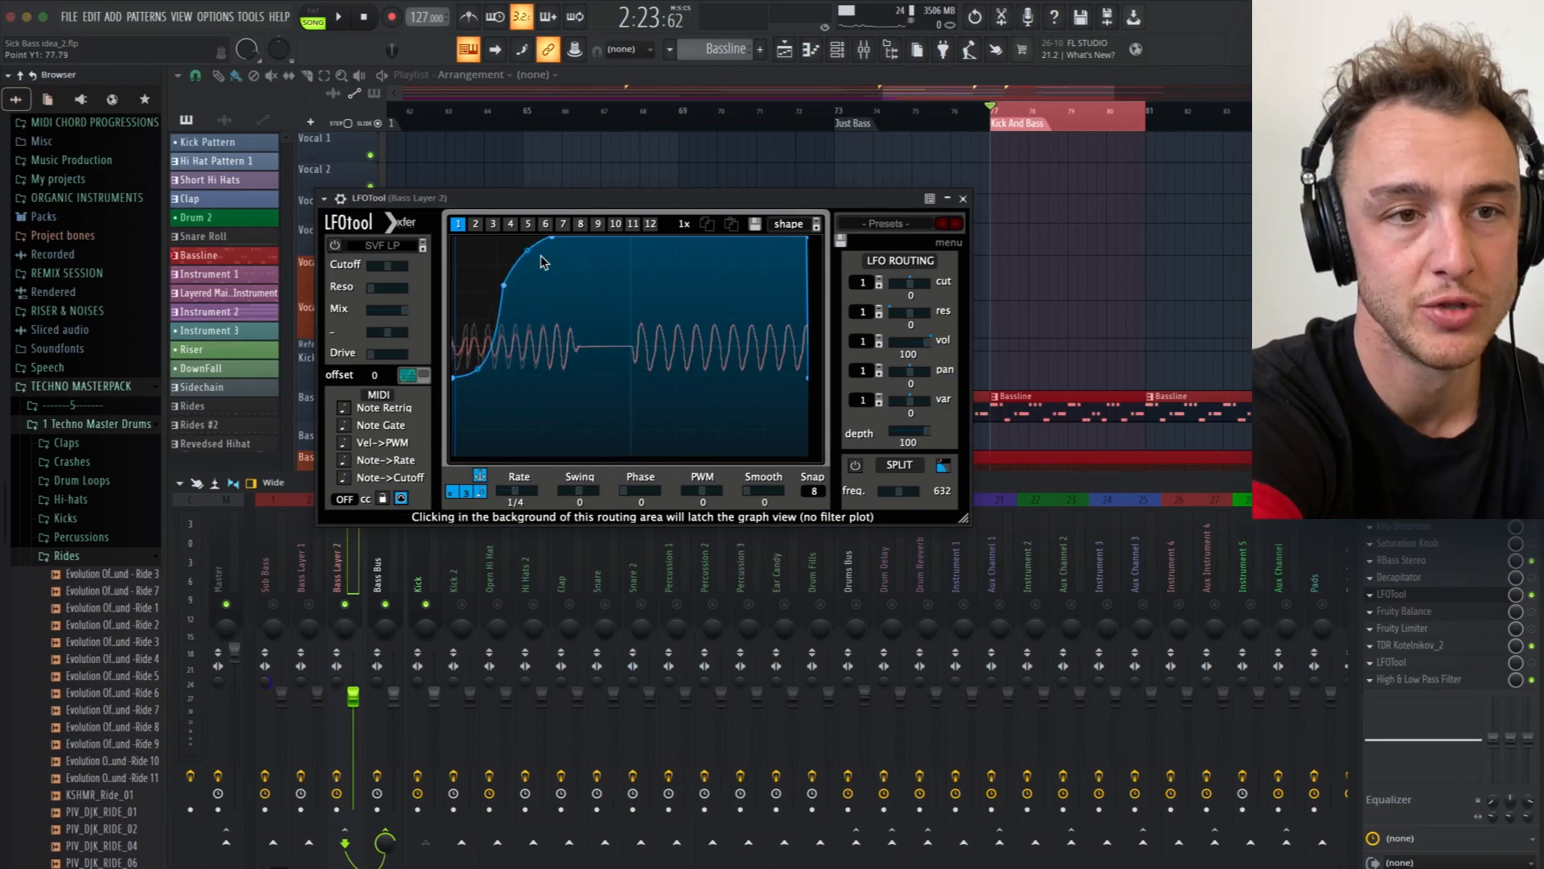
pyautogui.press('space')
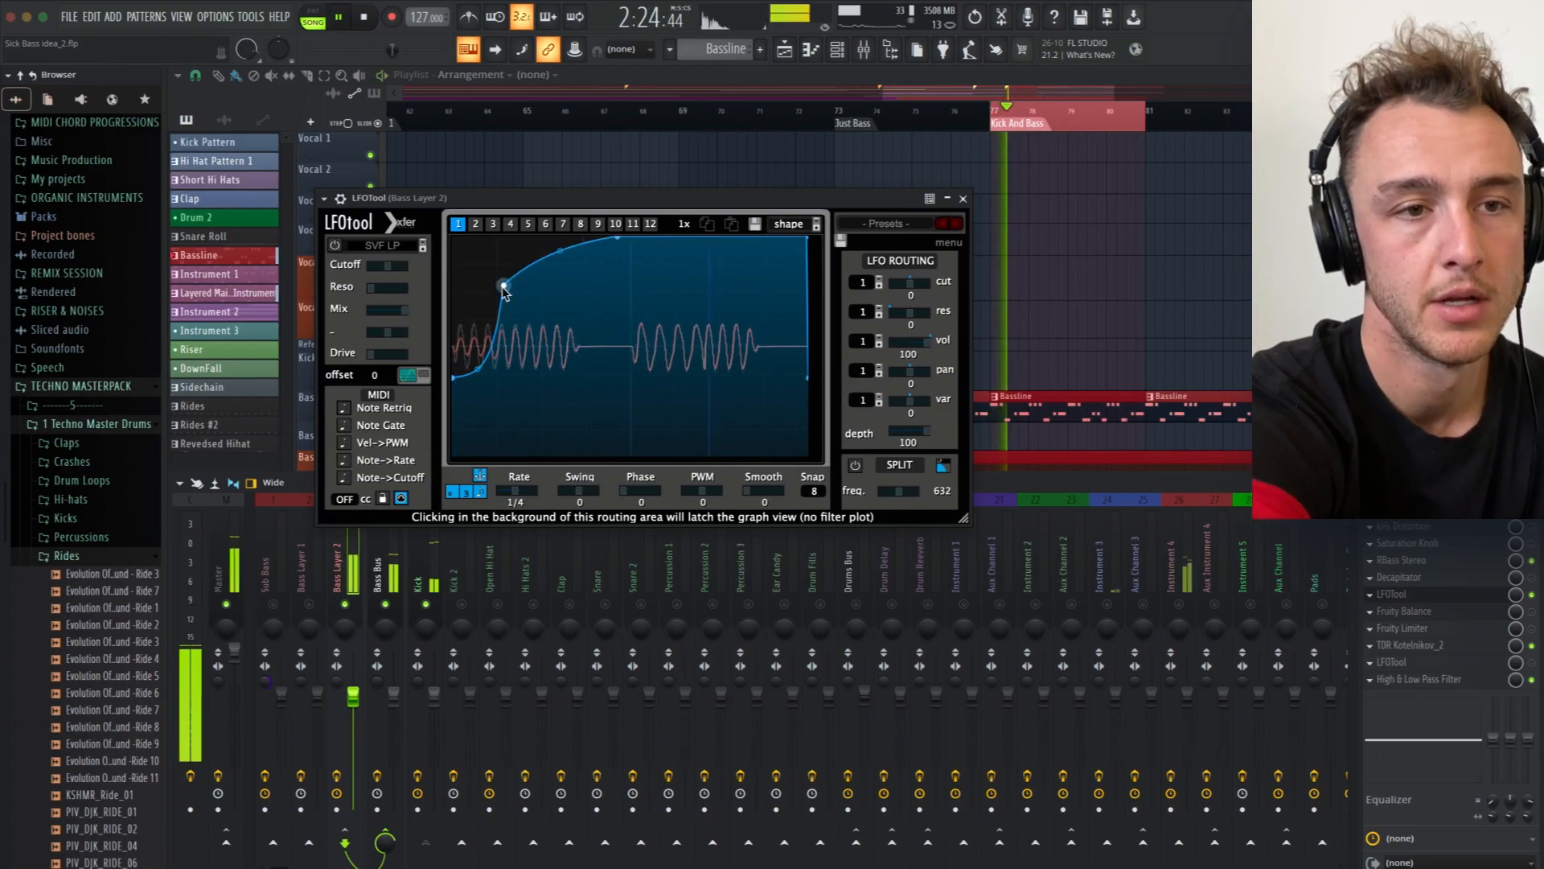
pyautogui.moveTo(502, 291); pyautogui.dragTo(598, 290)
pyautogui.moveTo(453, 377); pyautogui.dragTo(436, 527)
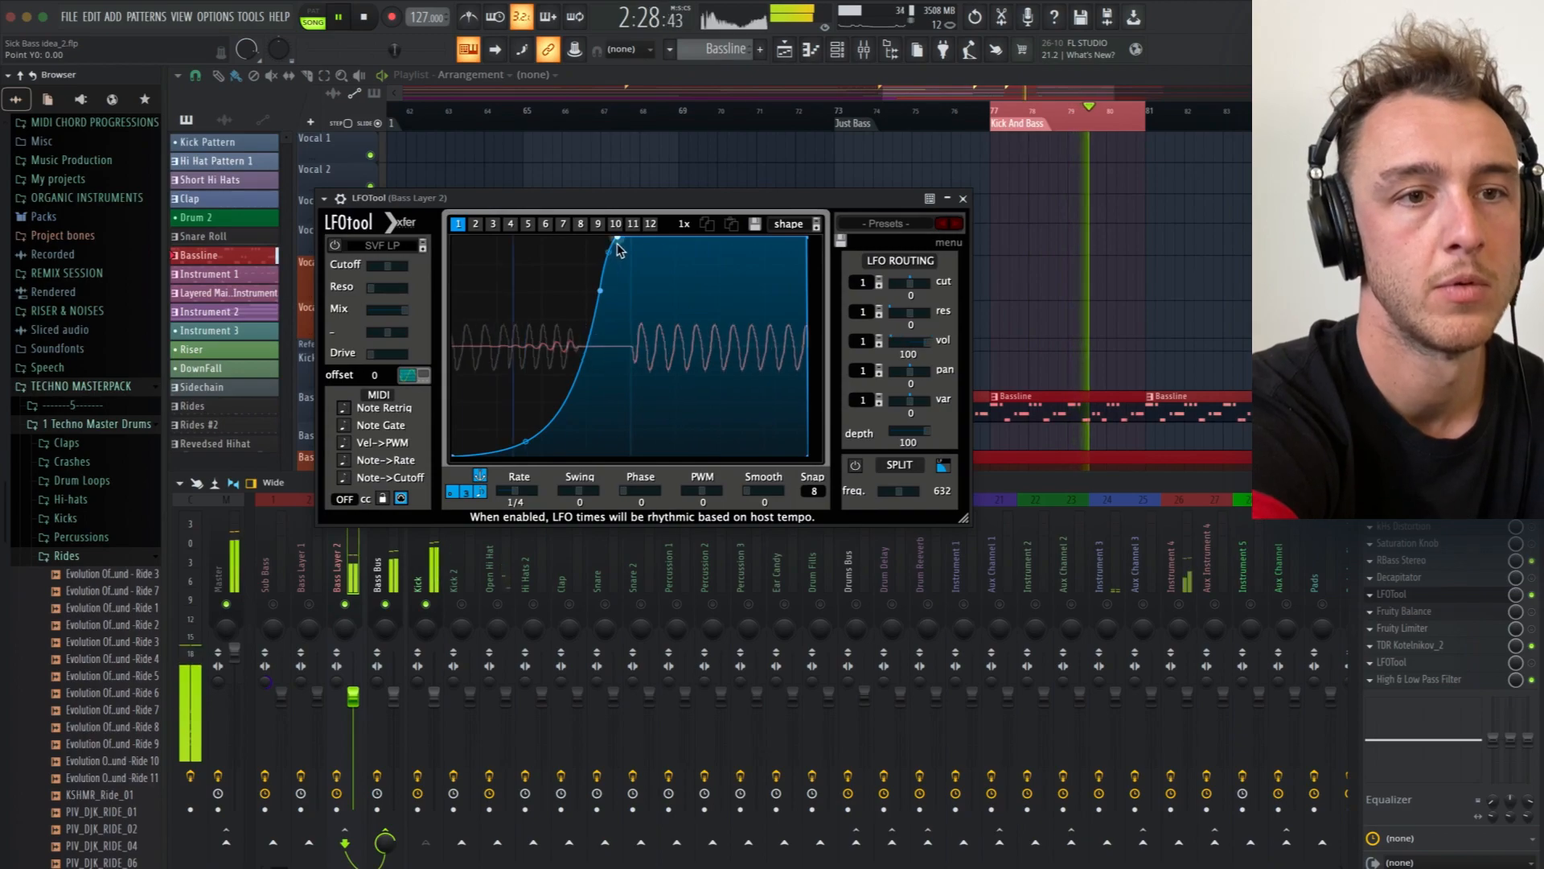
# Shift the LFOTool curve's upper point to the far end and reshape the rise to reach full level earlier and more steeply
pyautogui.moveTo(616, 243); pyautogui.dragTo(799, 176)
pyautogui.moveTo(600, 290); pyautogui.dragTo(560, 256)
pyautogui.click(594, 245)
pyautogui.press('space')
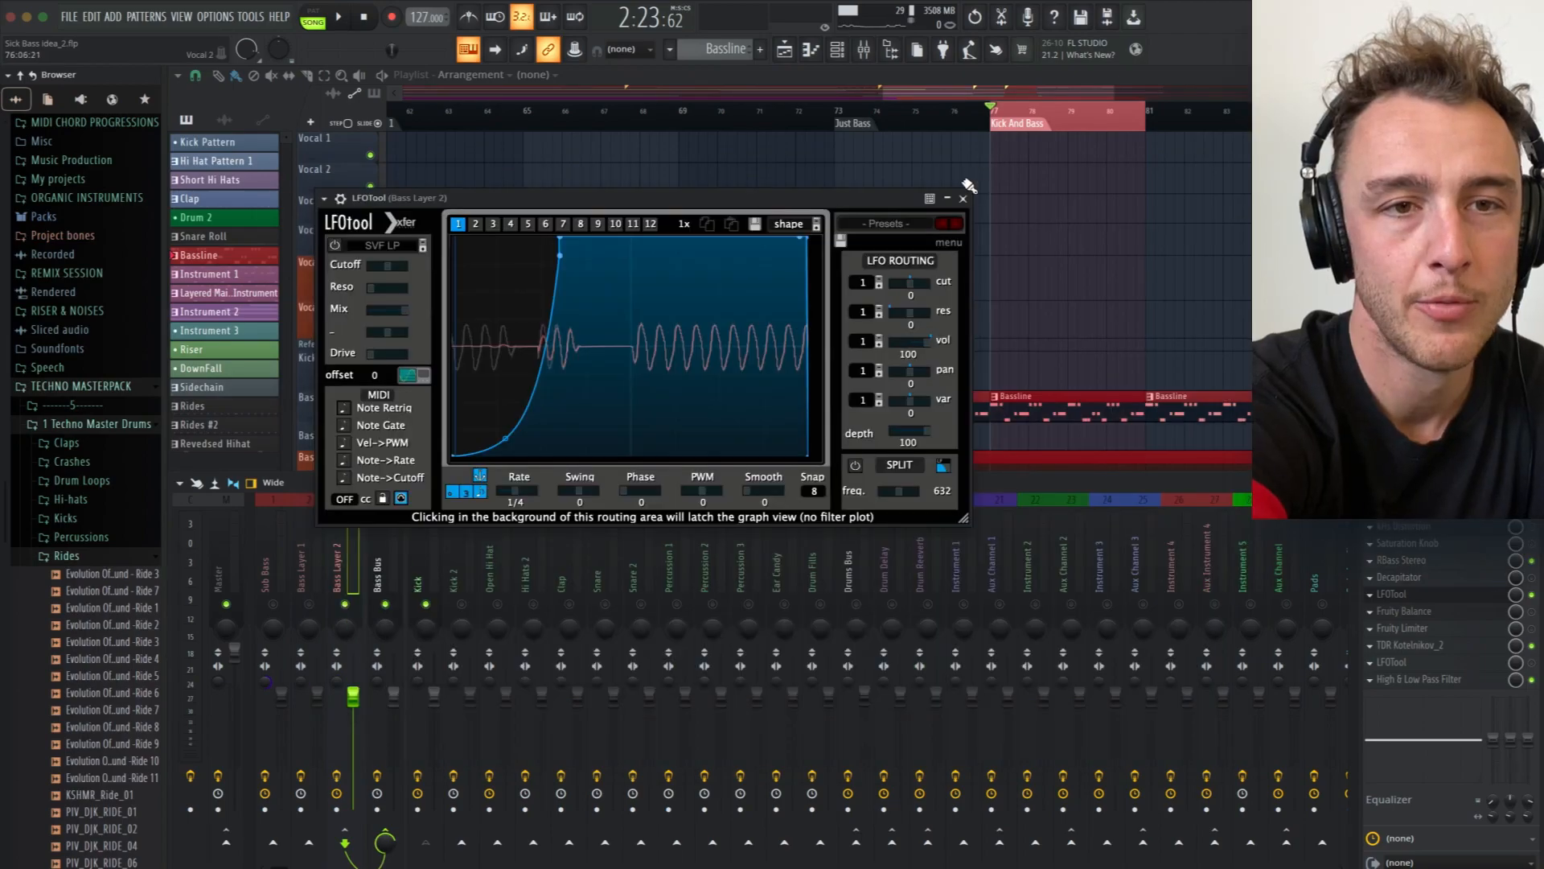
pyautogui.click(972, 187)
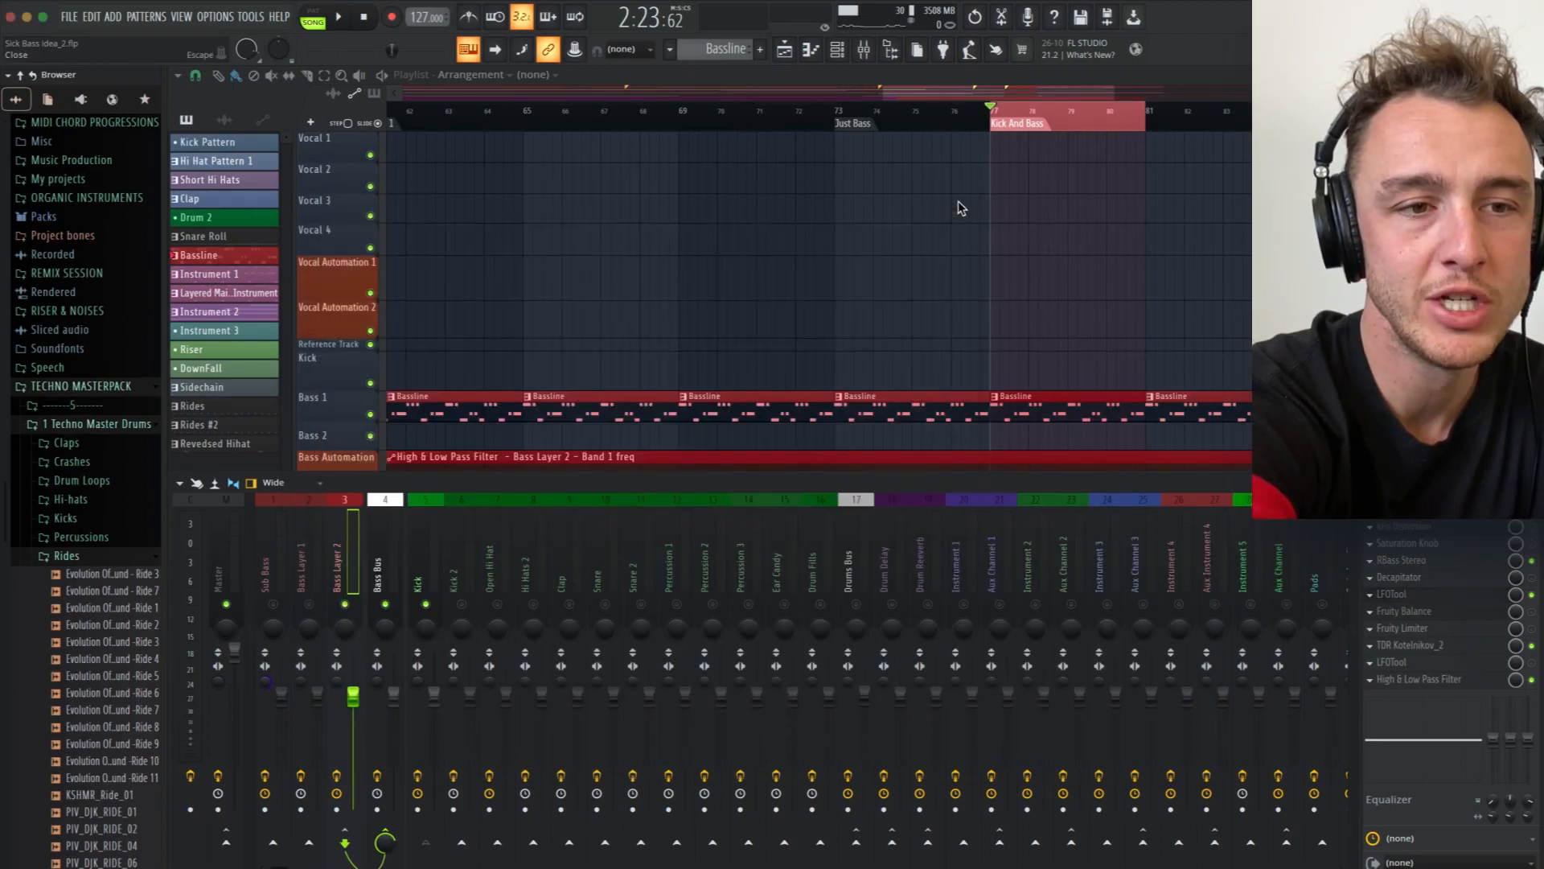
# Open the LFOTool on the Kick track and play the kick and bass loop to view the kick's waveform
pyautogui.click(417, 584)
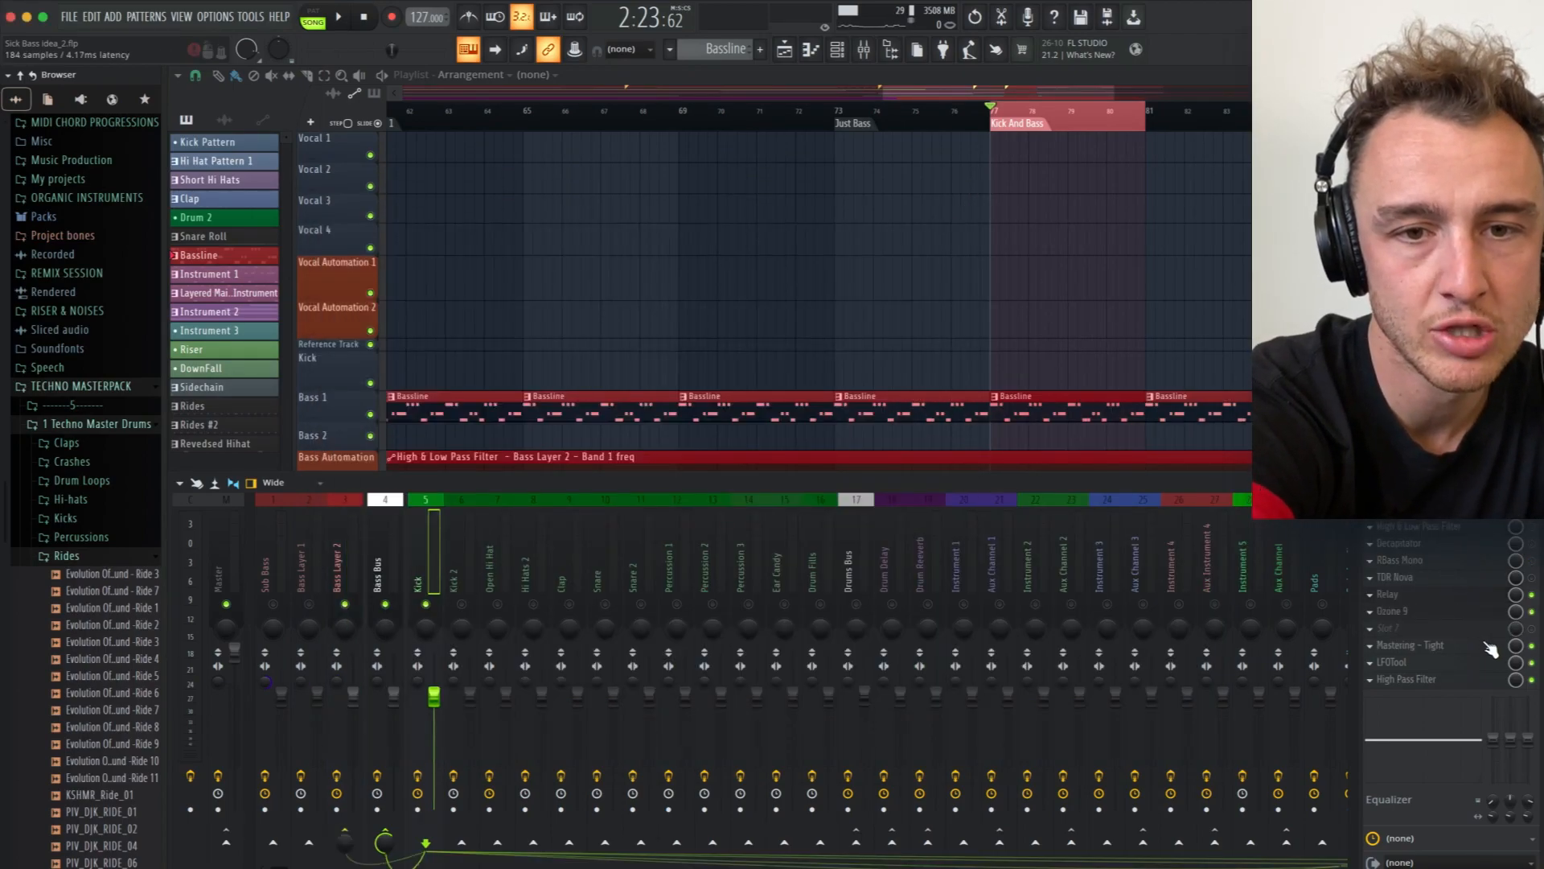
pyautogui.click(1464, 667)
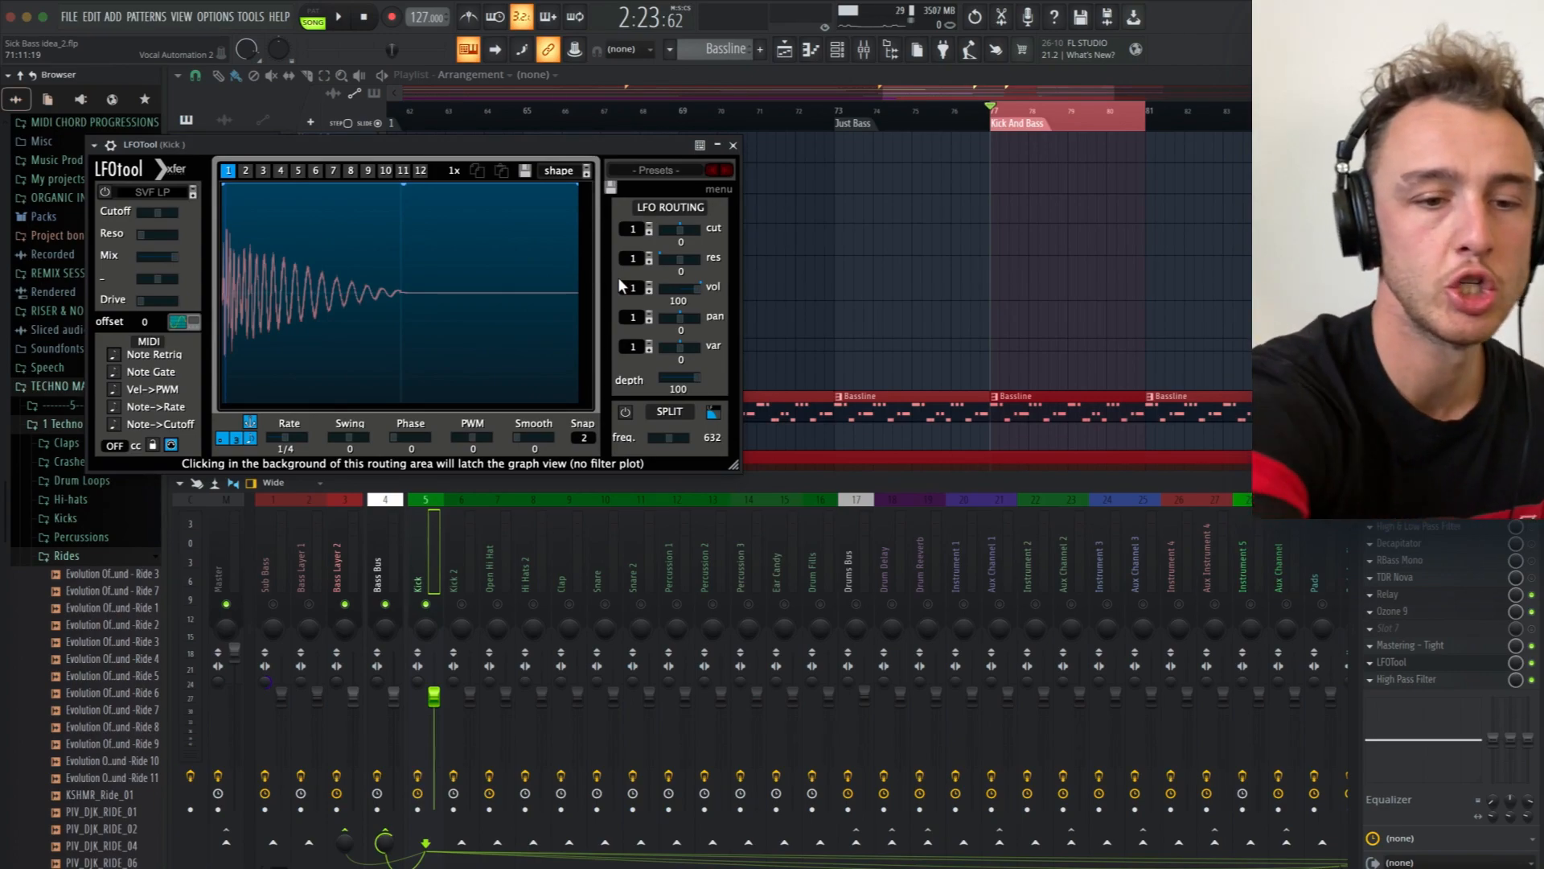
pyautogui.press('space')
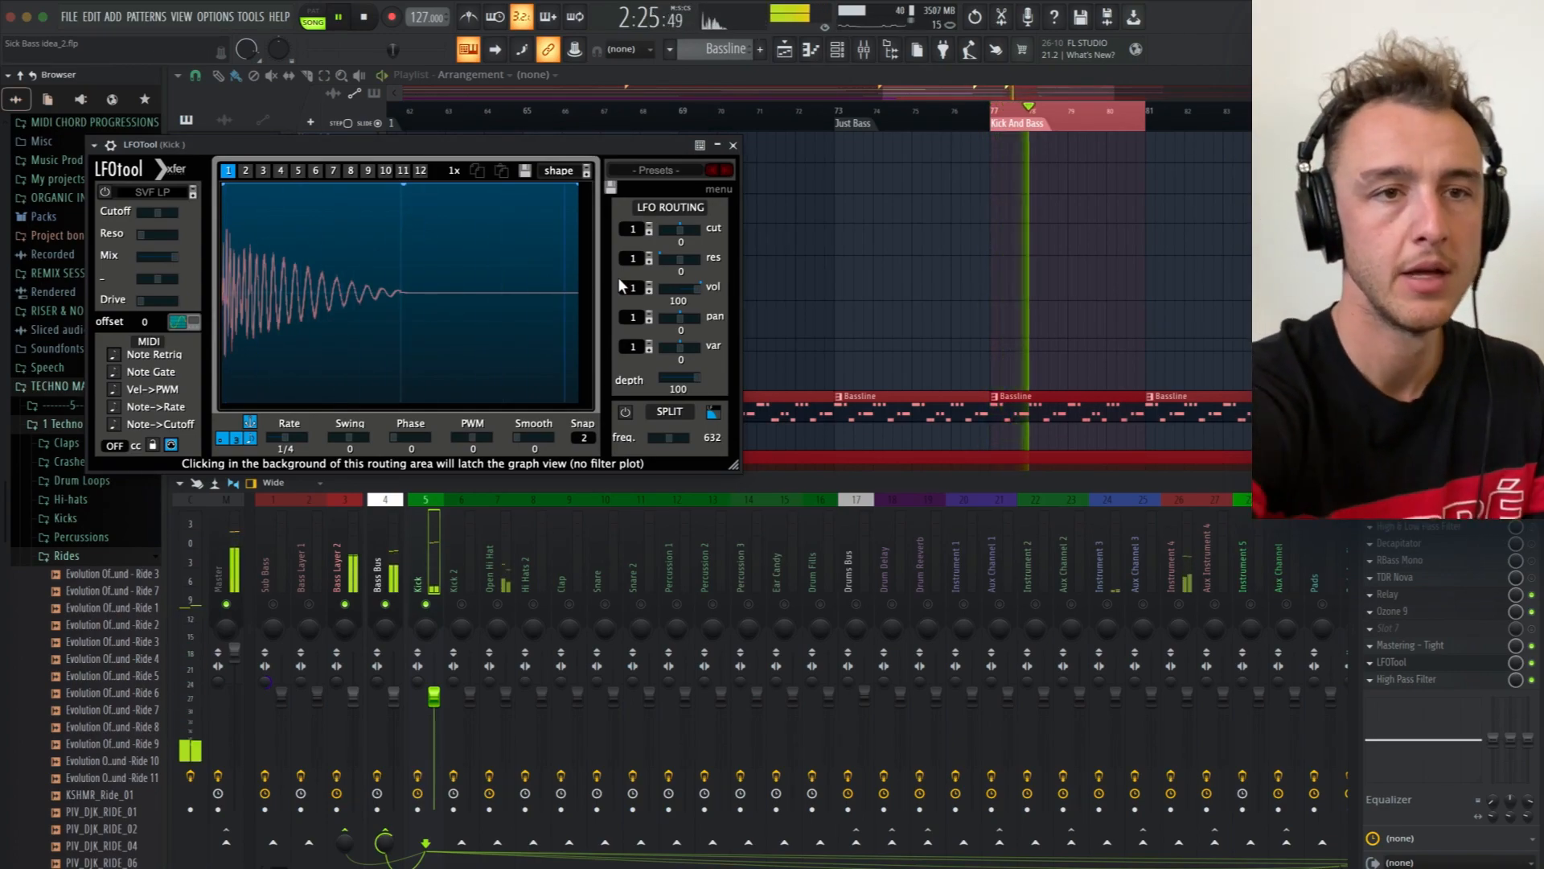
pyautogui.moveTo(537, 145); pyautogui.dragTo(1052, 135)
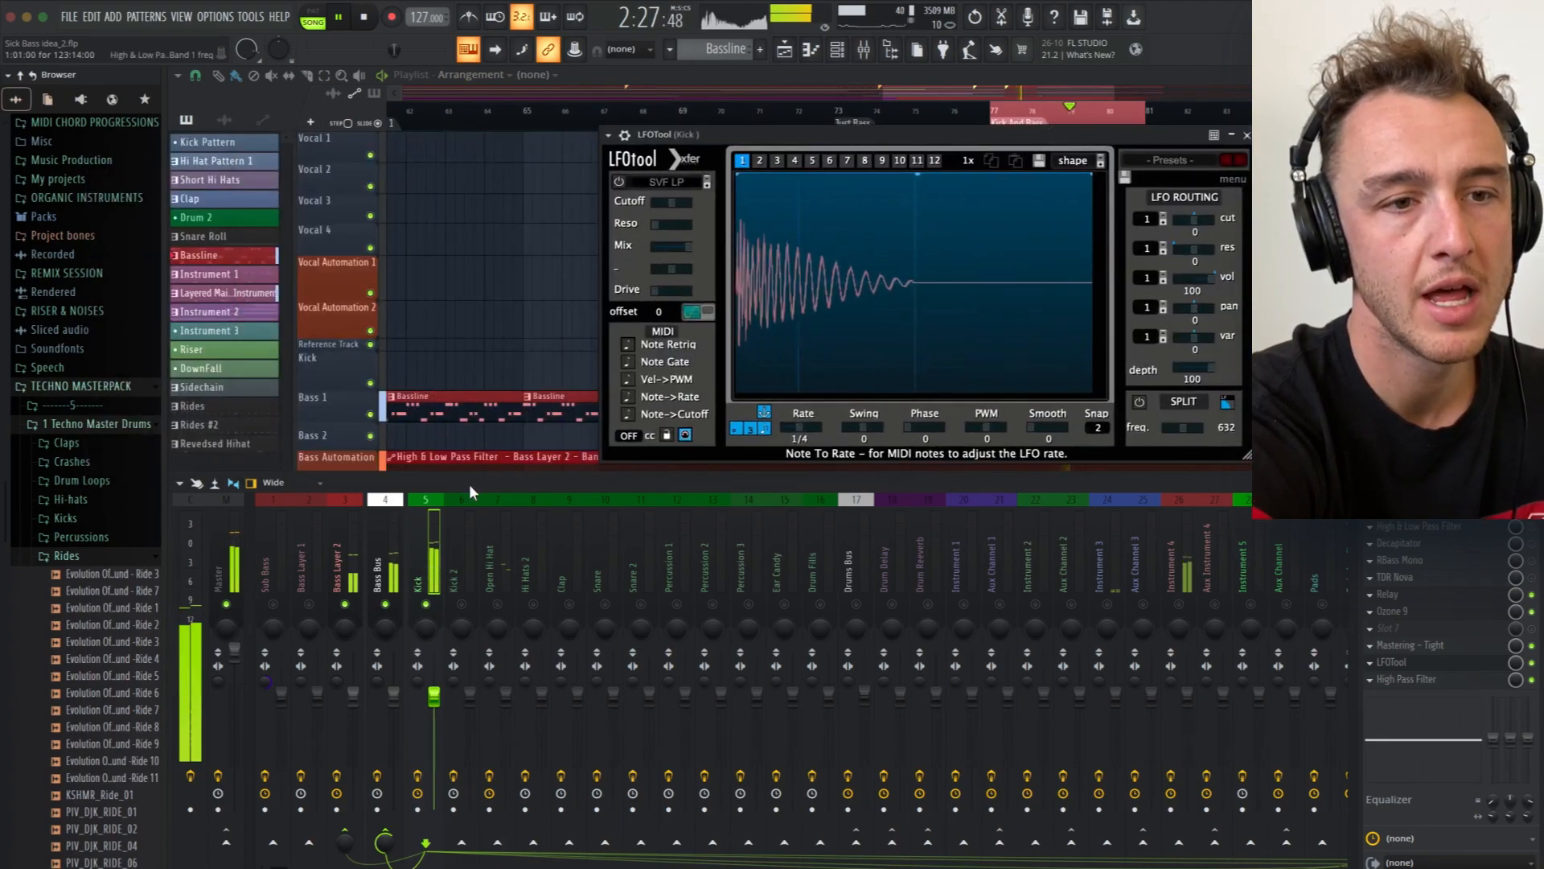
# Open Bass Layer 2's active LFOTool and arrange its window side by side with the Kick's LFOTool for comparison
pyautogui.click(342, 549)
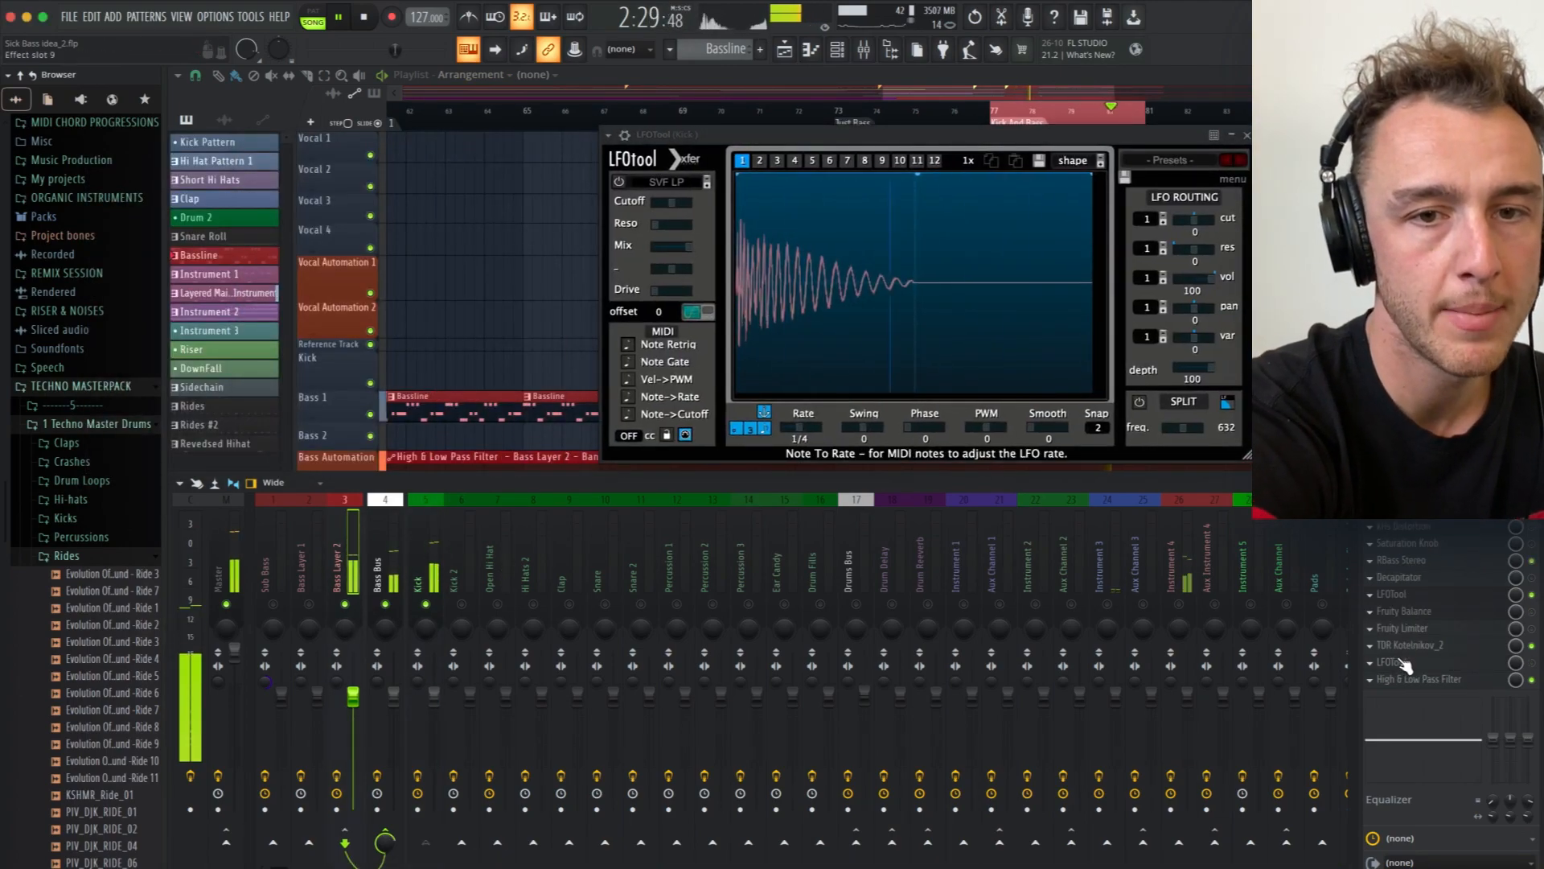
pyautogui.click(1458, 598)
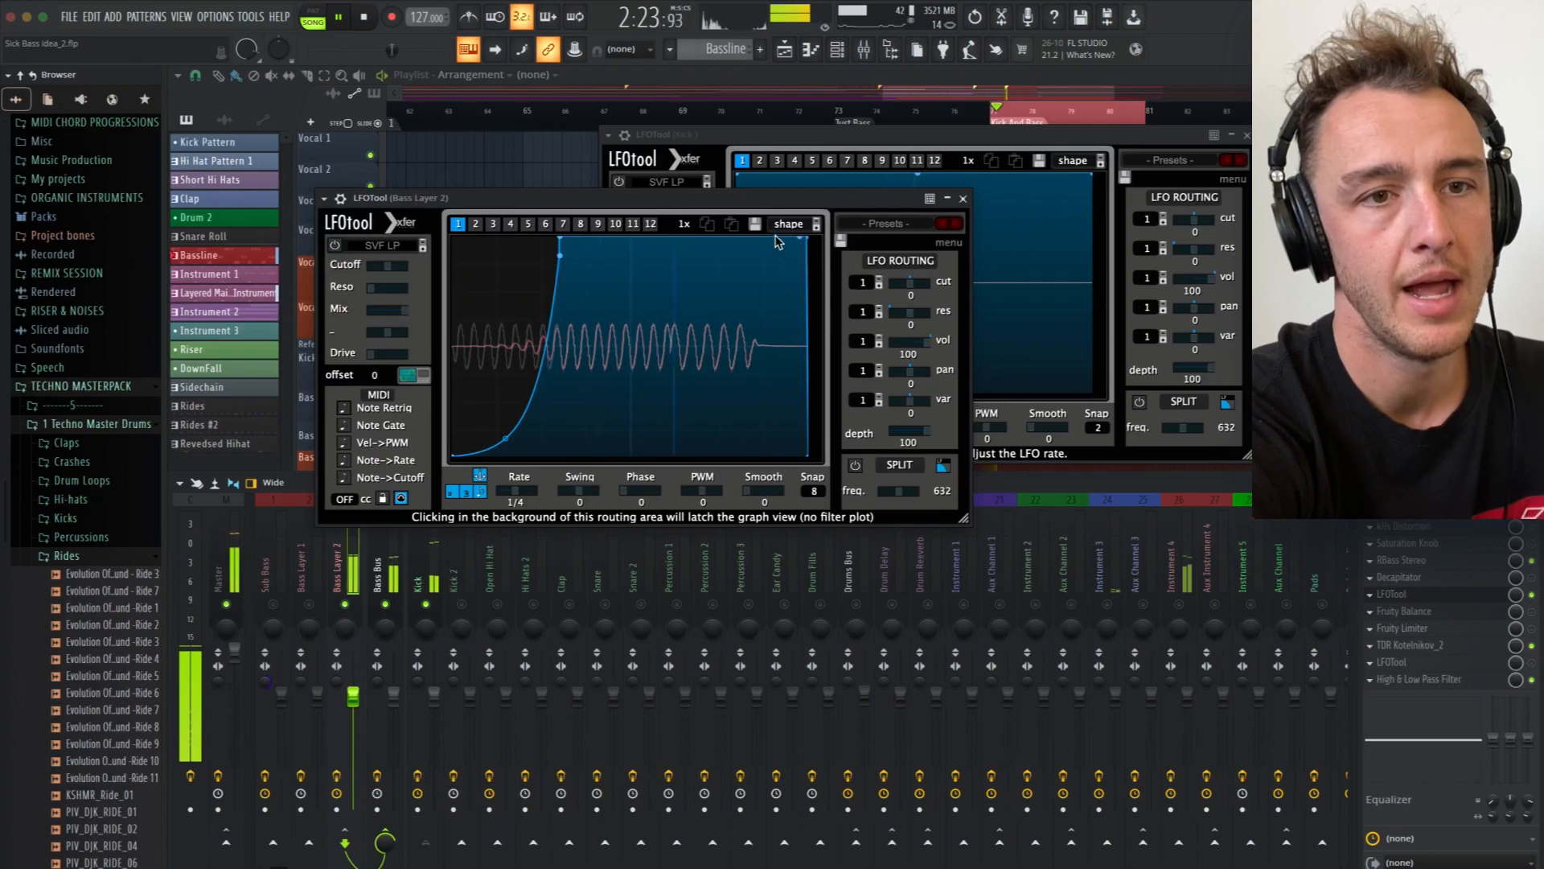
pyautogui.moveTo(773, 190); pyautogui.dragTo(433, 126)
pyautogui.moveTo(778, 135); pyautogui.dragTo(895, 125)
pyautogui.press('space')
pyautogui.moveTo(534, 120); pyautogui.dragTo(609, 125)
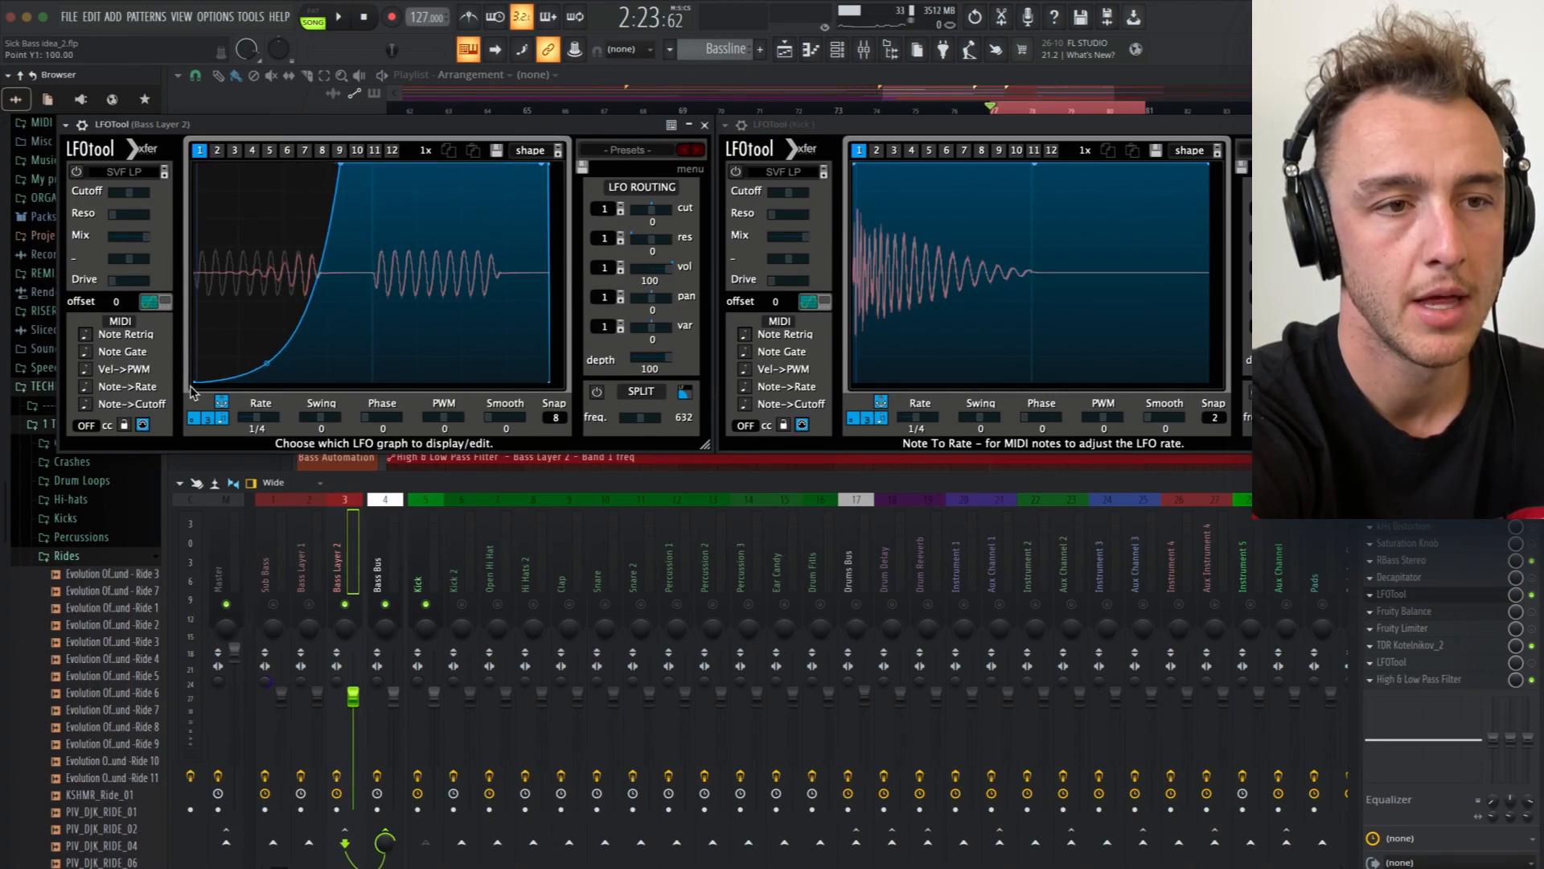
# While auditioning the loop, raise the Bass Layer 2 LFOTool curve's starting point to about 33 and adjust where its rise reaches full level
pyautogui.press('space')
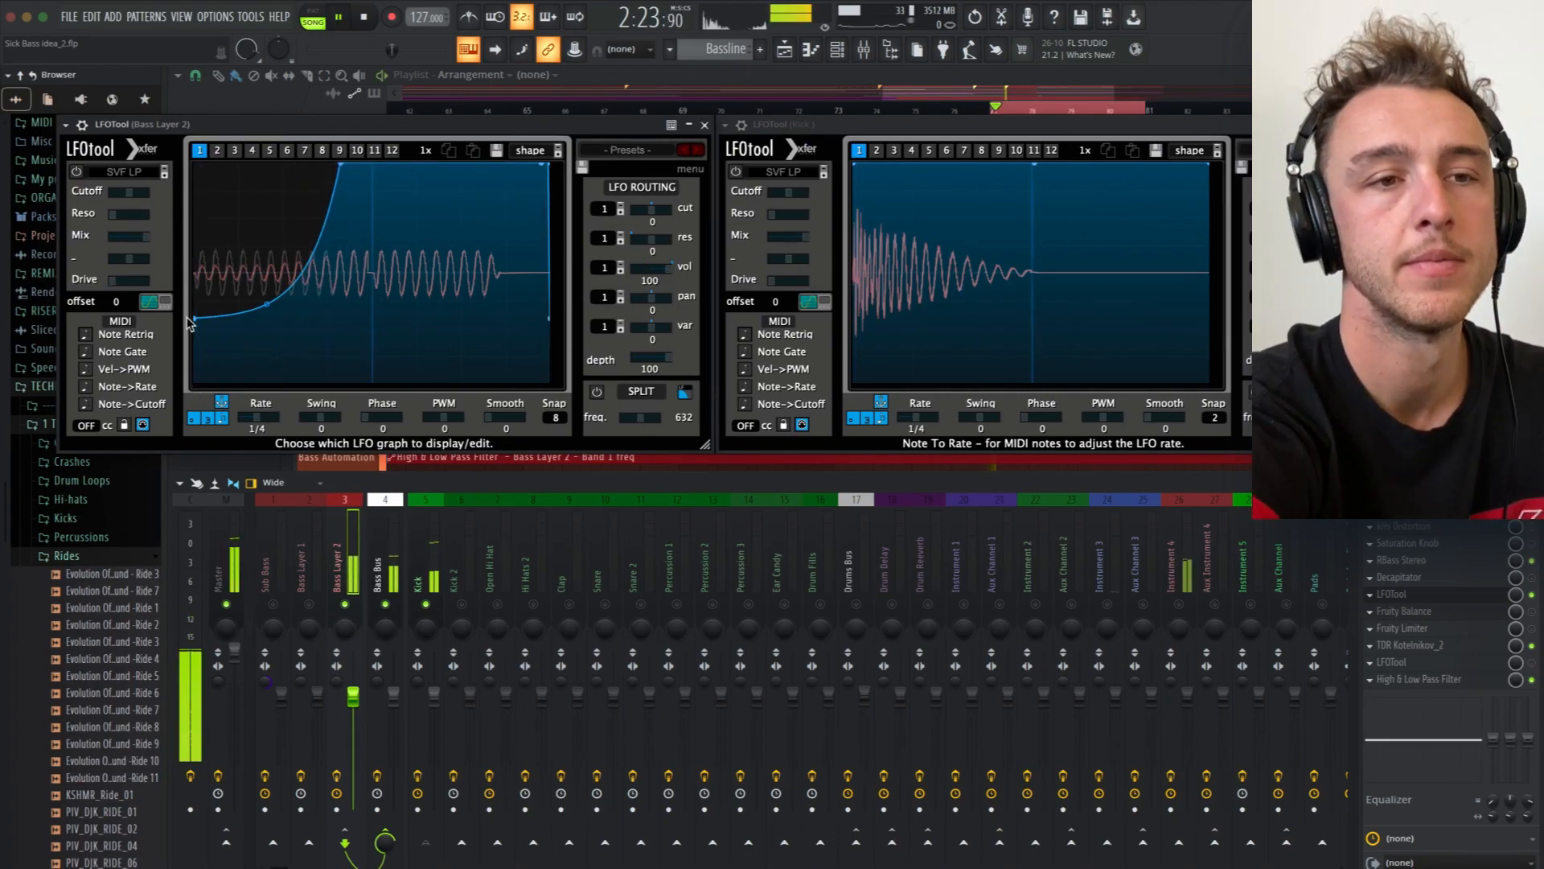
pyautogui.moveTo(322, 190); pyautogui.dragTo(299, 201)
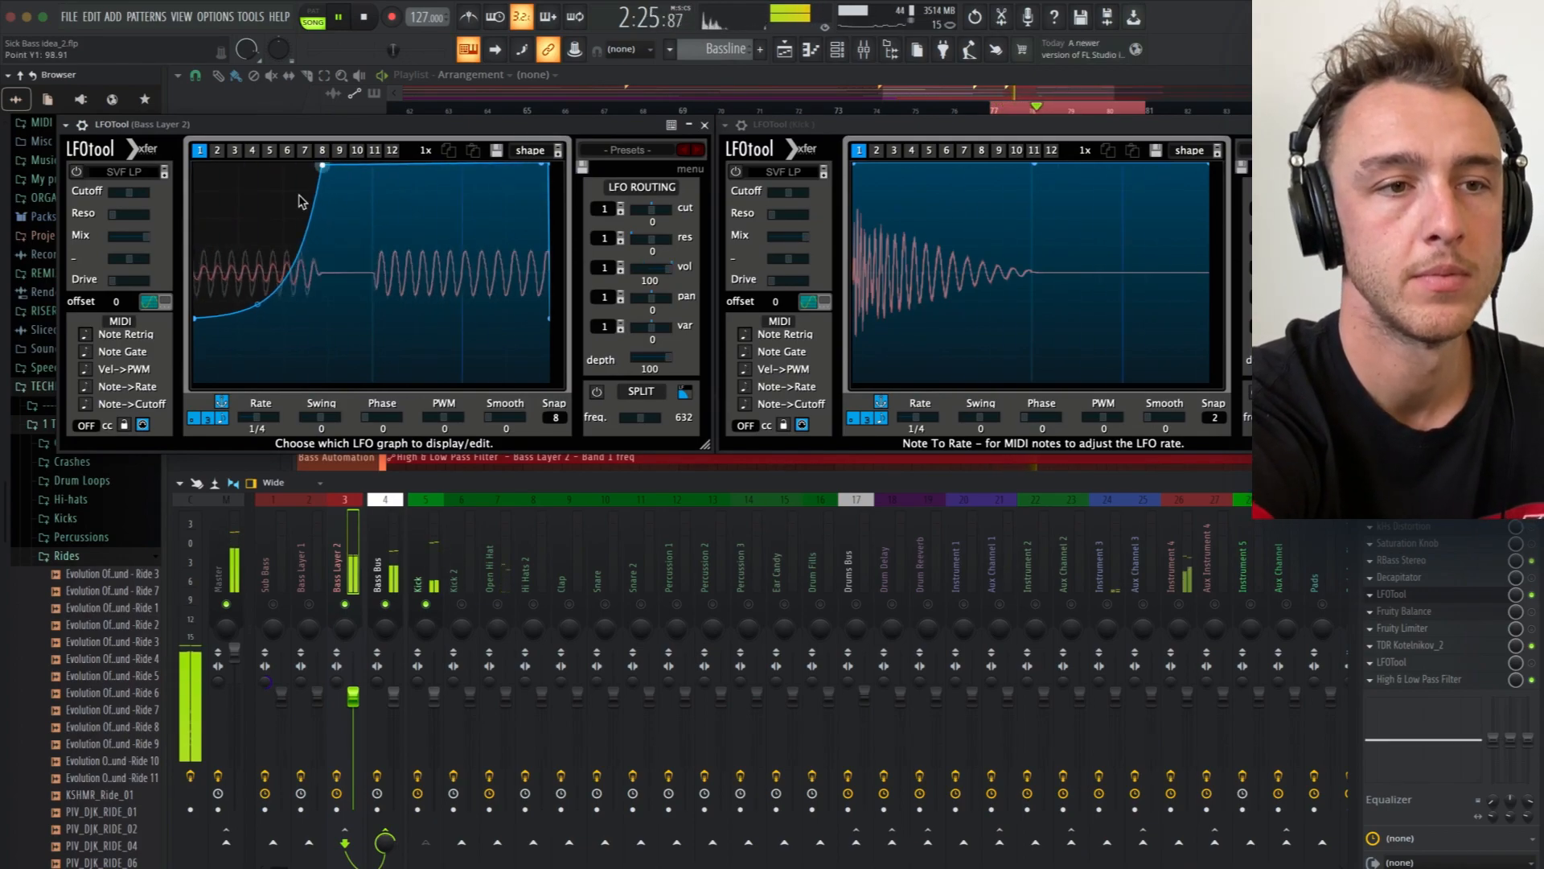
pyautogui.moveTo(196, 320); pyautogui.dragTo(283, 282)
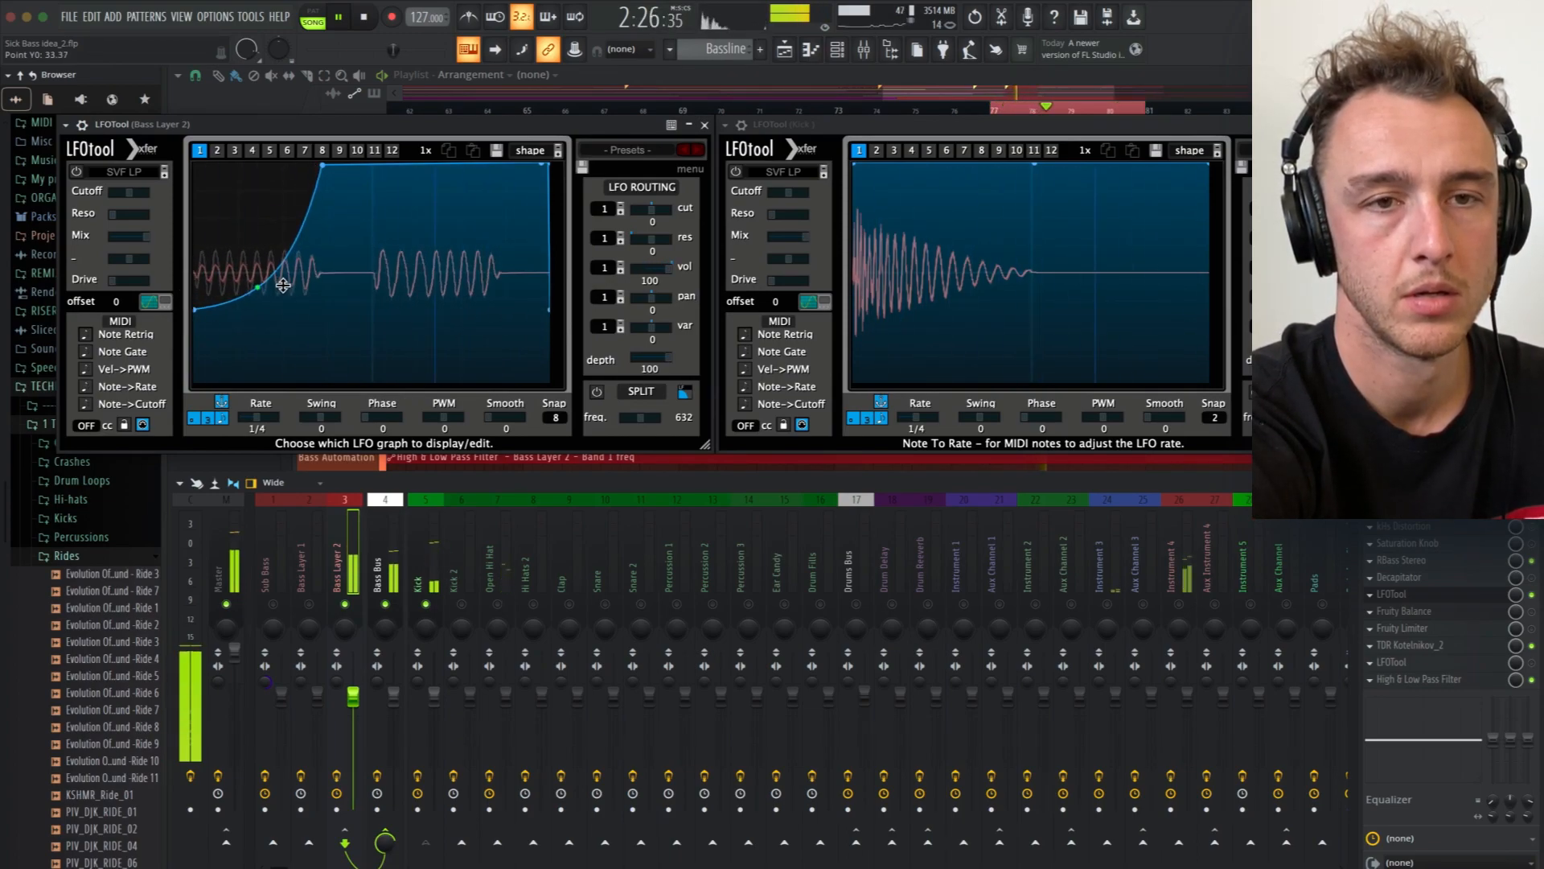
pyautogui.moveTo(320, 167); pyautogui.dragTo(366, 165)
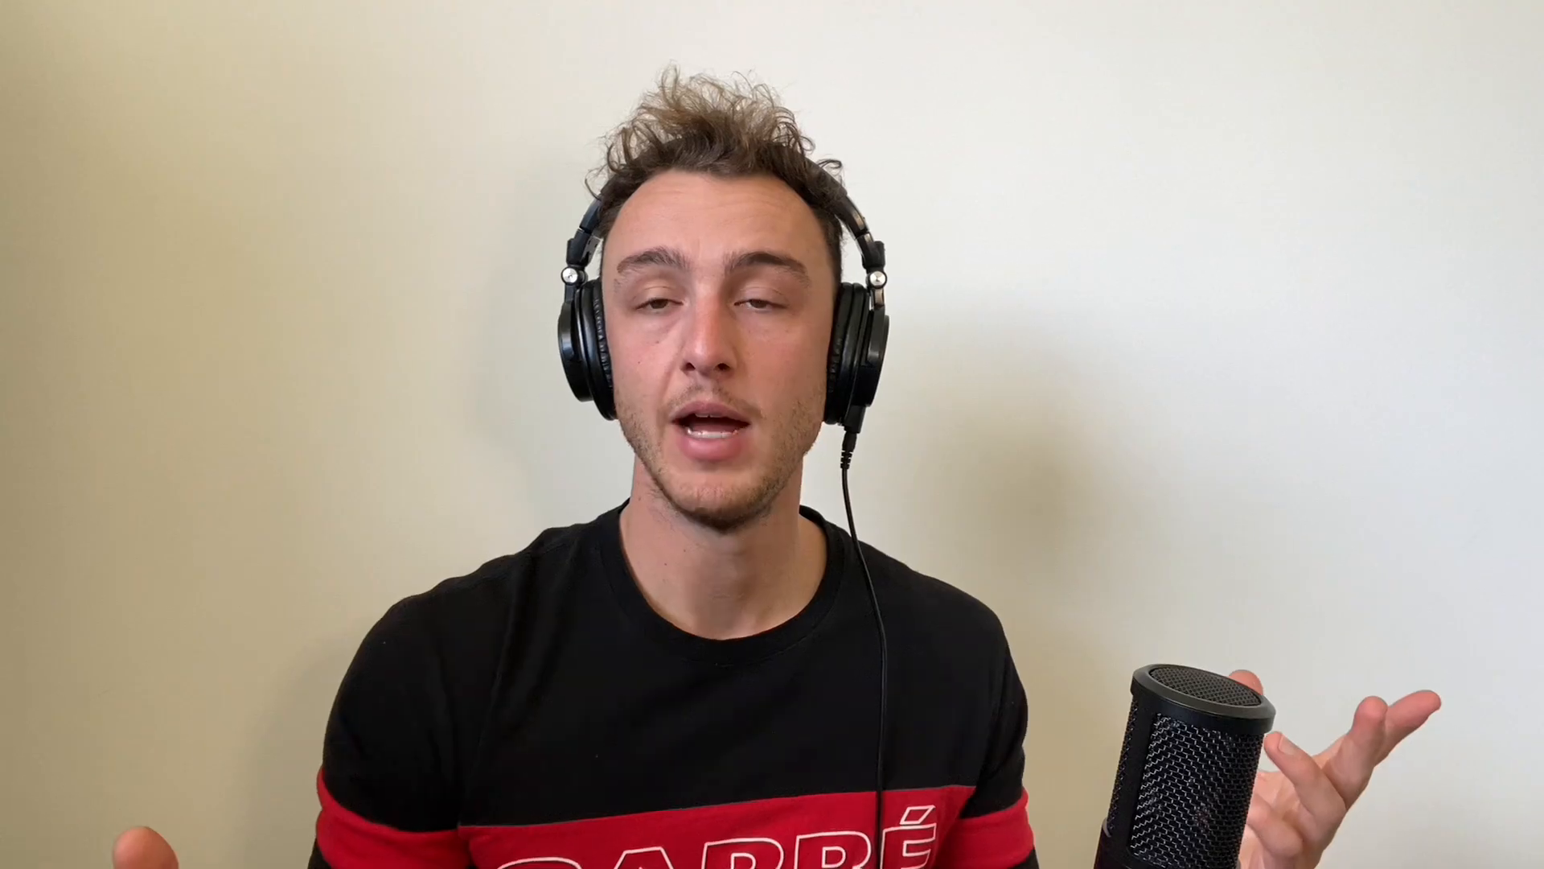